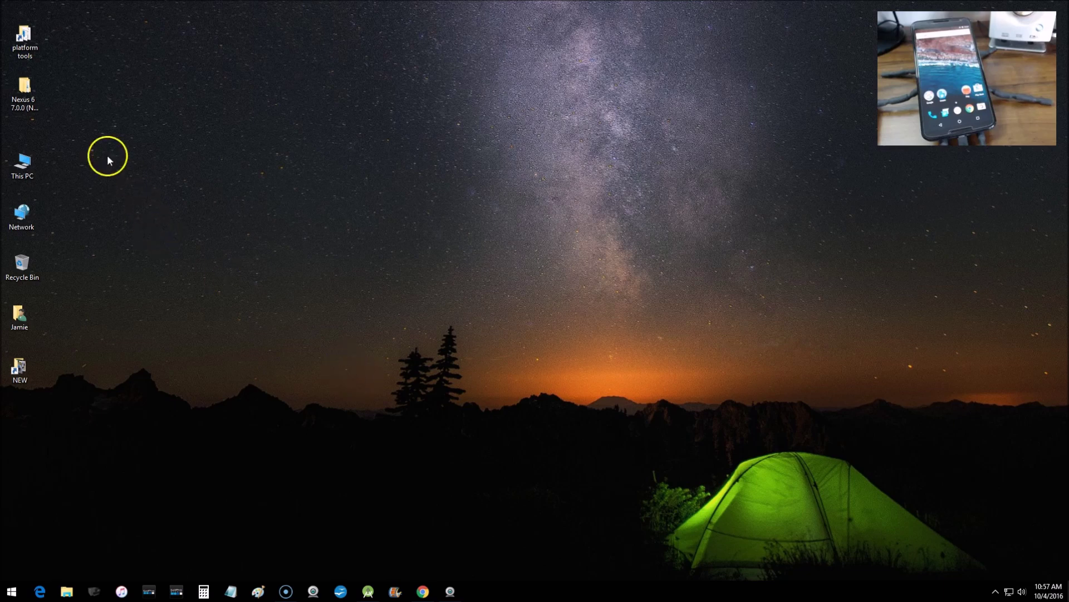
View this computer's system properties, including the Windows edition and system type, and close the window
right_click(26, 164)
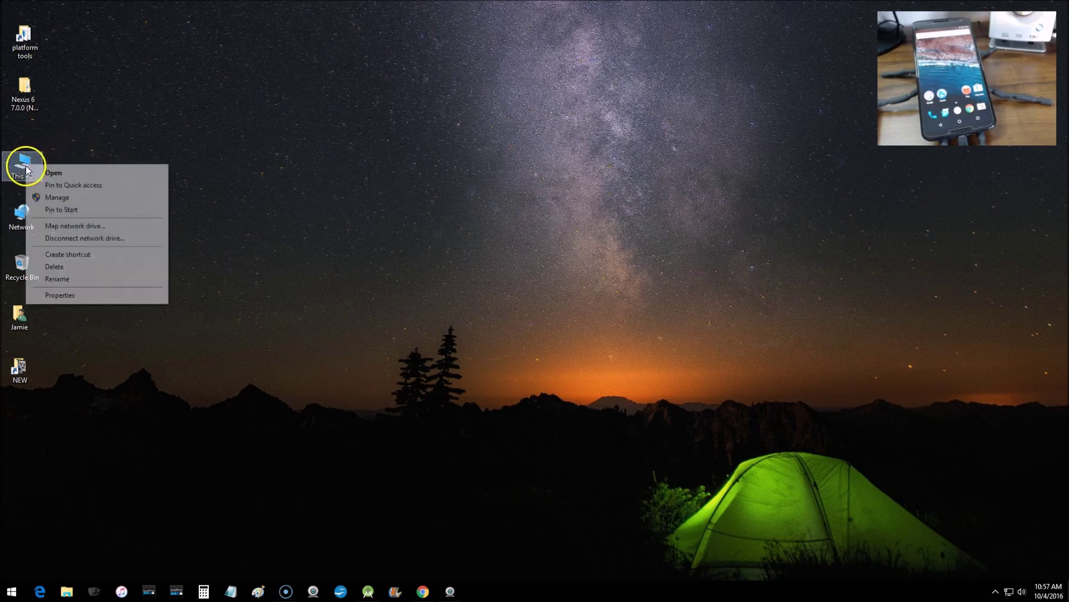
left_click(85, 293)
left_click_drag(578, 118, 535, 118)
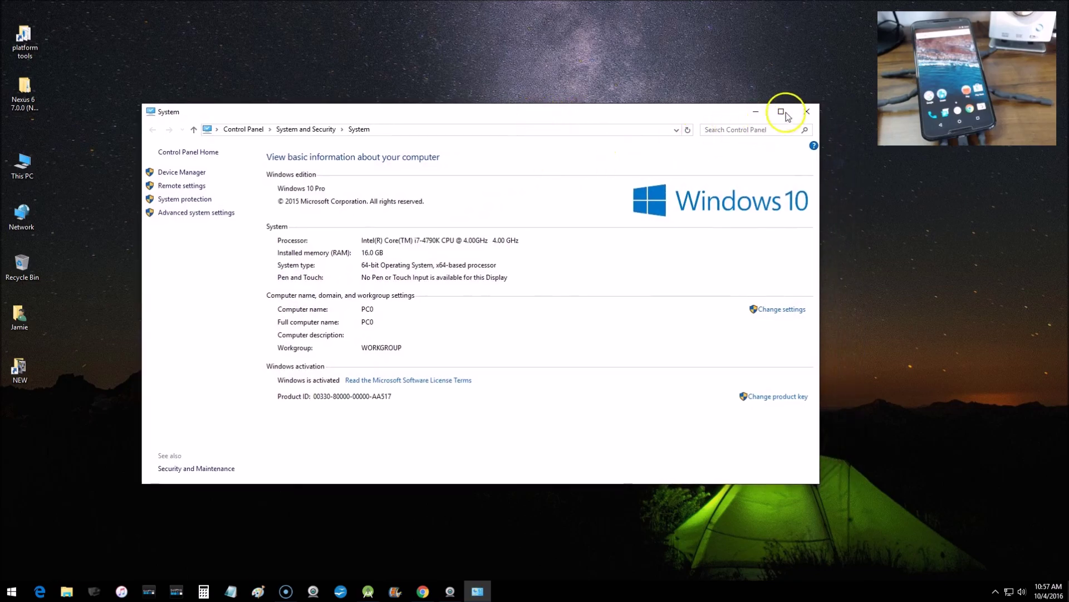
left_click(807, 111)
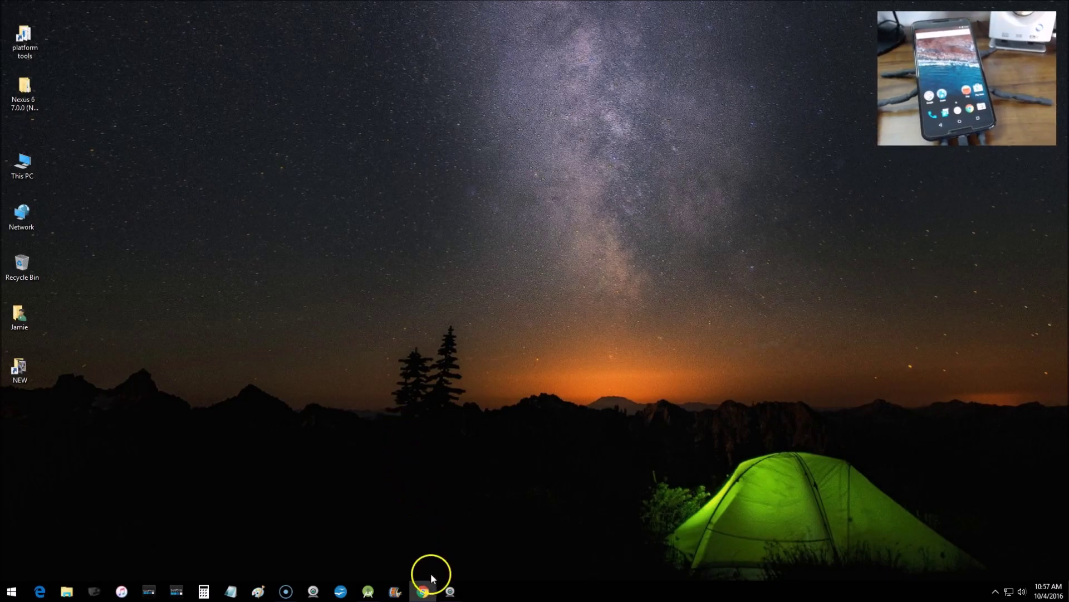
Switch to Chrome and open the Factory Images for Nexus Devices page from the "nexus factory images" search results
left_click(425, 586)
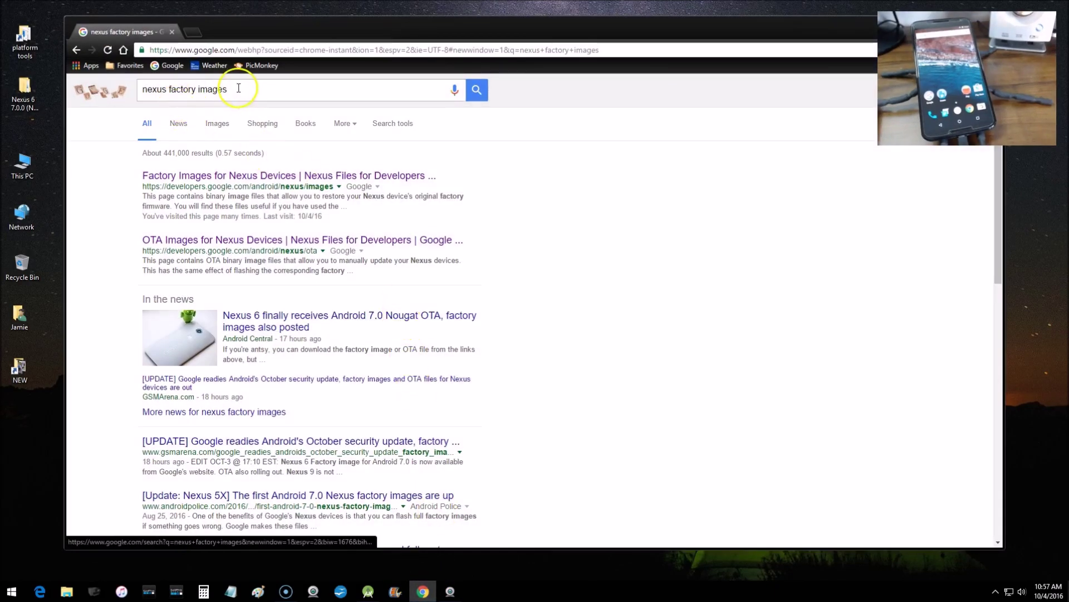
left_click_drag(167, 187, 333, 186)
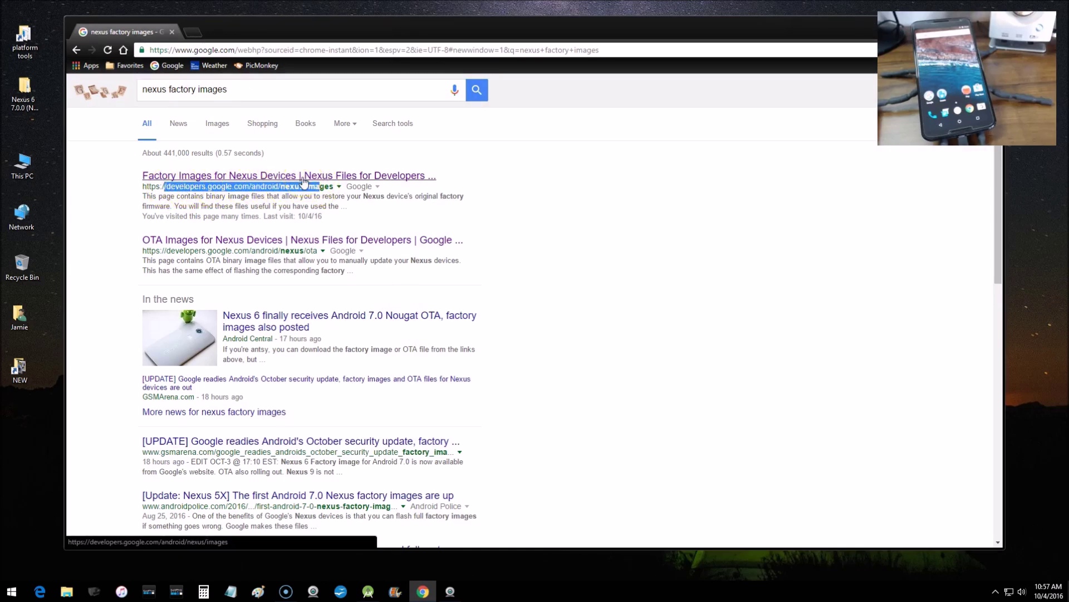
left_click(303, 177)
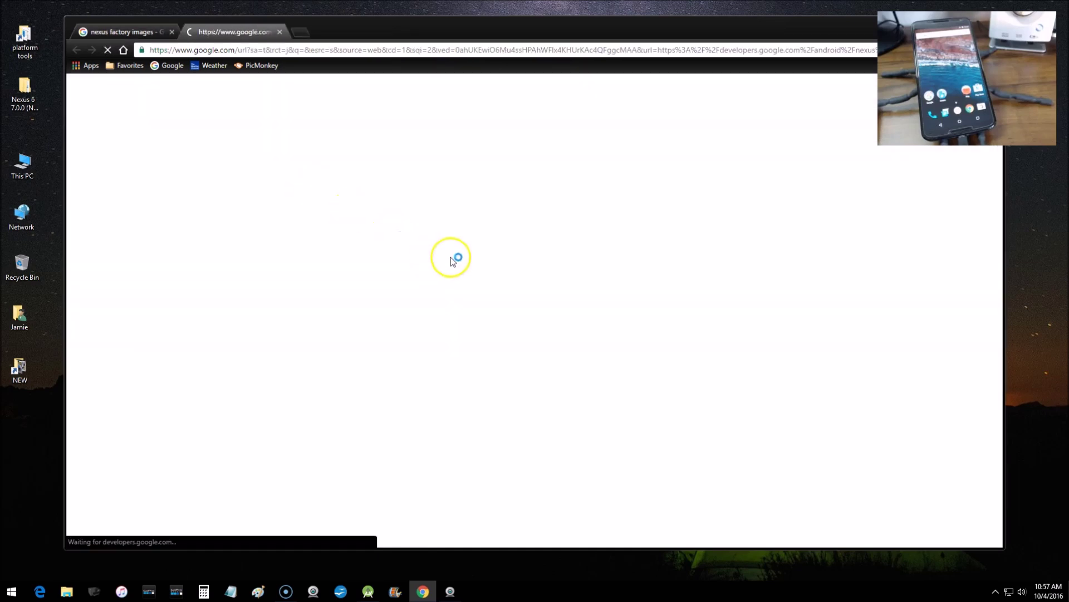
Look through the terms, flashing instructions and device tables to locate the "shamu" for Nexus 6 section
scroll(502, 262, "down", 1)
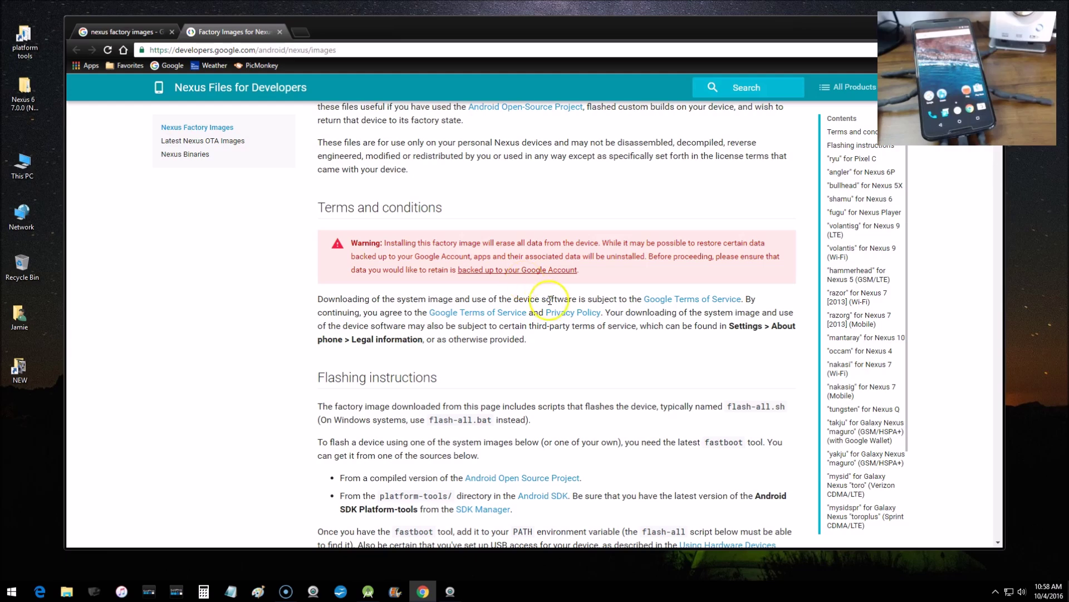
scroll(529, 287, "down", 12)
scroll(556, 305, "down", 10)
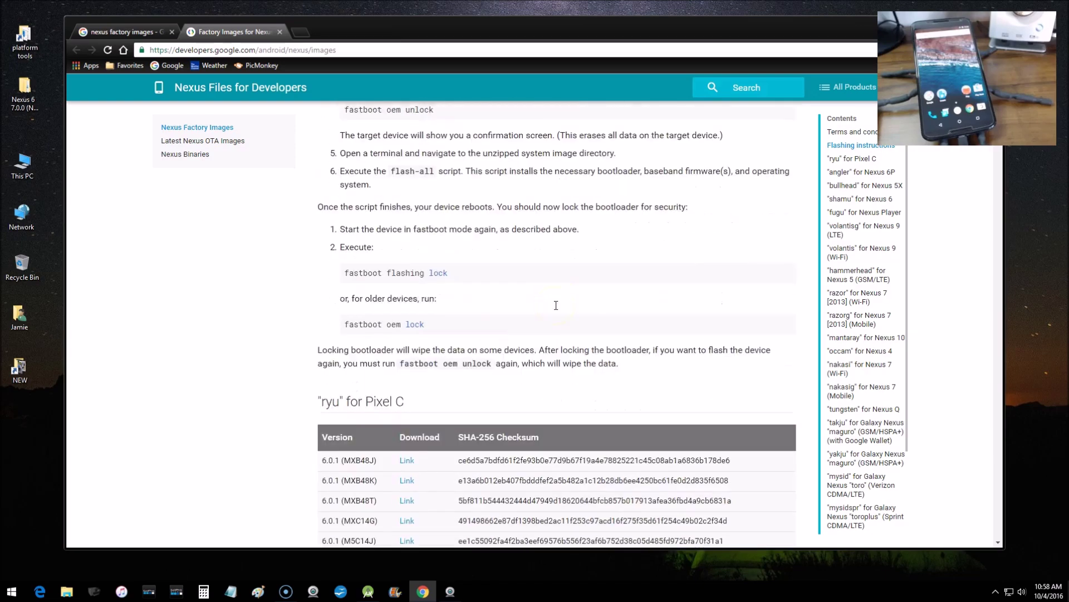
scroll(466, 230, "up", 2)
left_click_drag(366, 192, 411, 192)
scroll(468, 208, "down", 5)
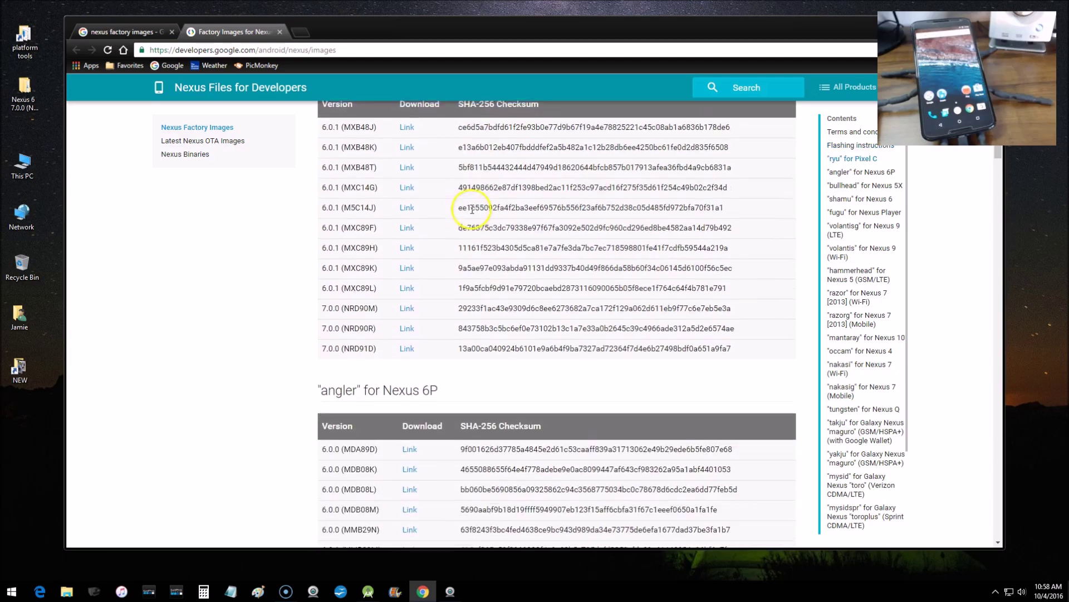
scroll(434, 210, "down", 20)
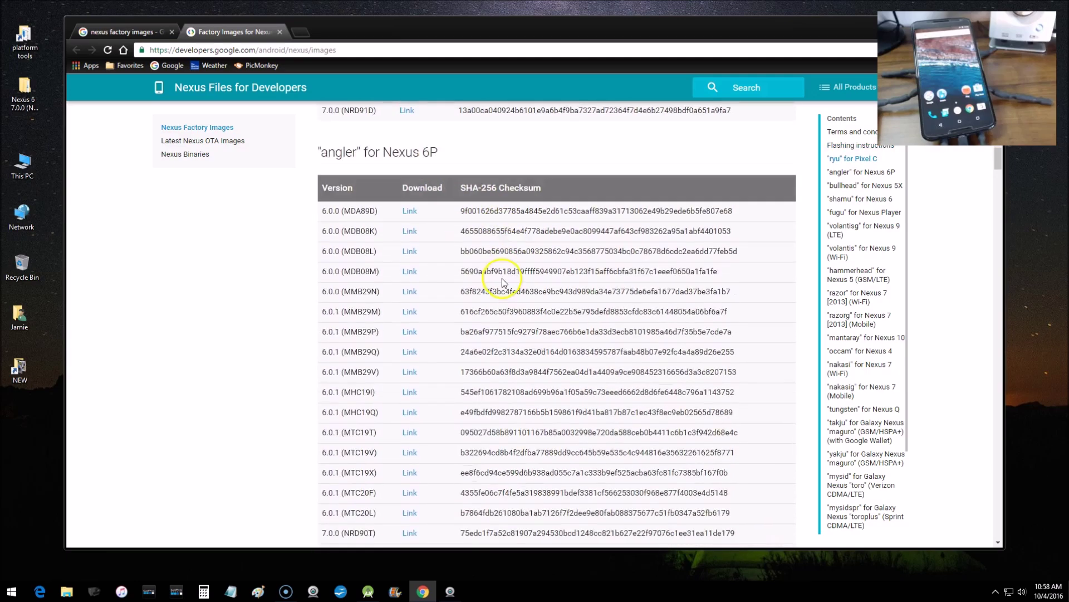
scroll(502, 280, "down", 2)
left_click_drag(387, 281, 435, 282)
scroll(468, 286, "down", 3)
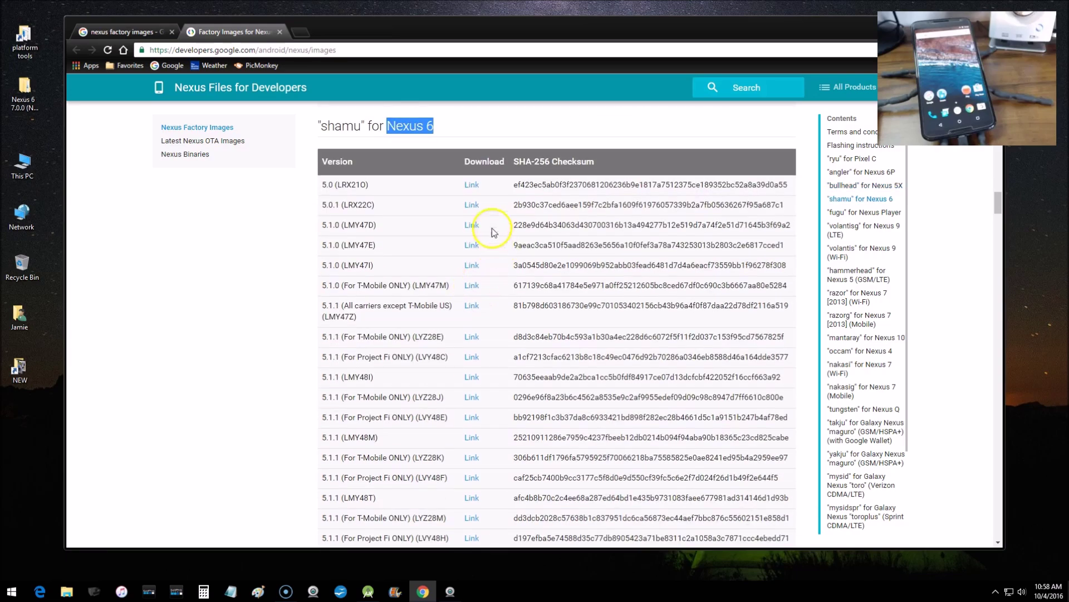
Find the 7.0.0 (NBD90Z) entry and its download link in the Nexus 6 table, close the page and minimize the browser
scroll(499, 409, "down", 5)
scroll(500, 410, "down", 7)
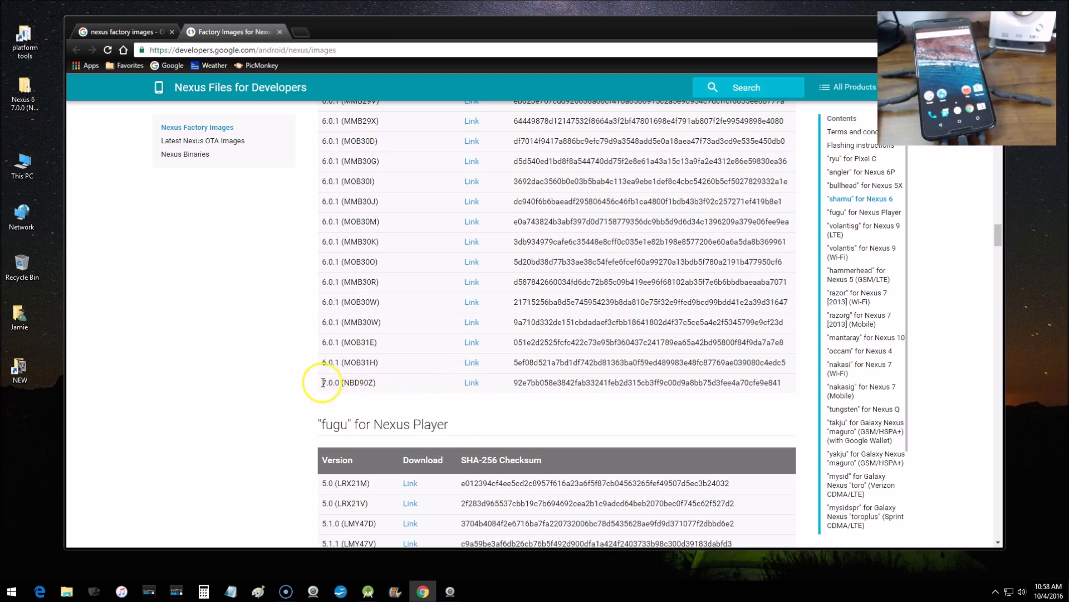
left_click_drag(323, 383, 376, 384)
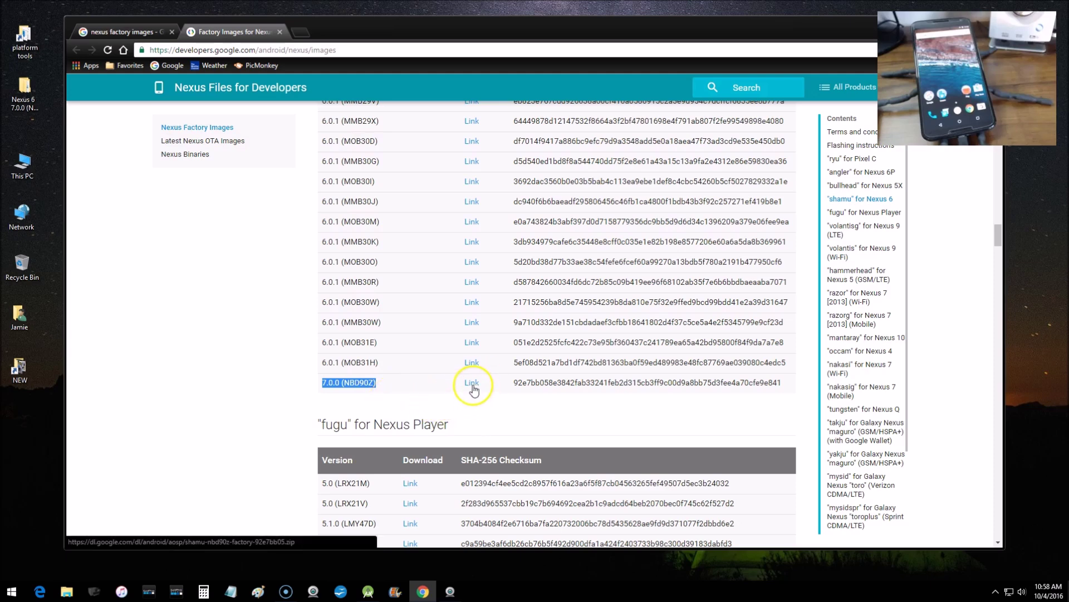
left_click(280, 32)
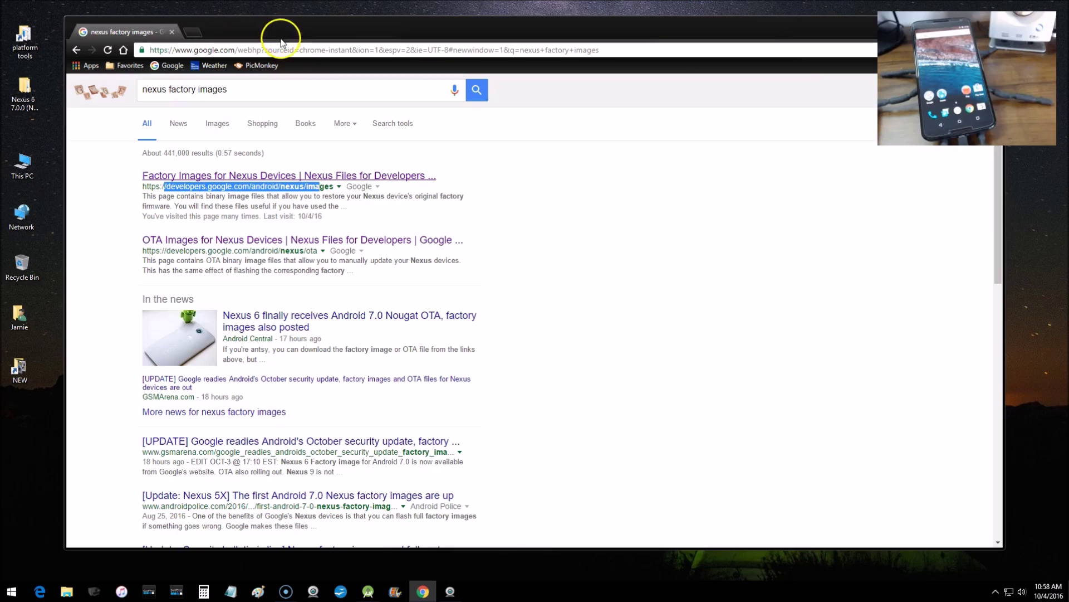
left_click(423, 591)
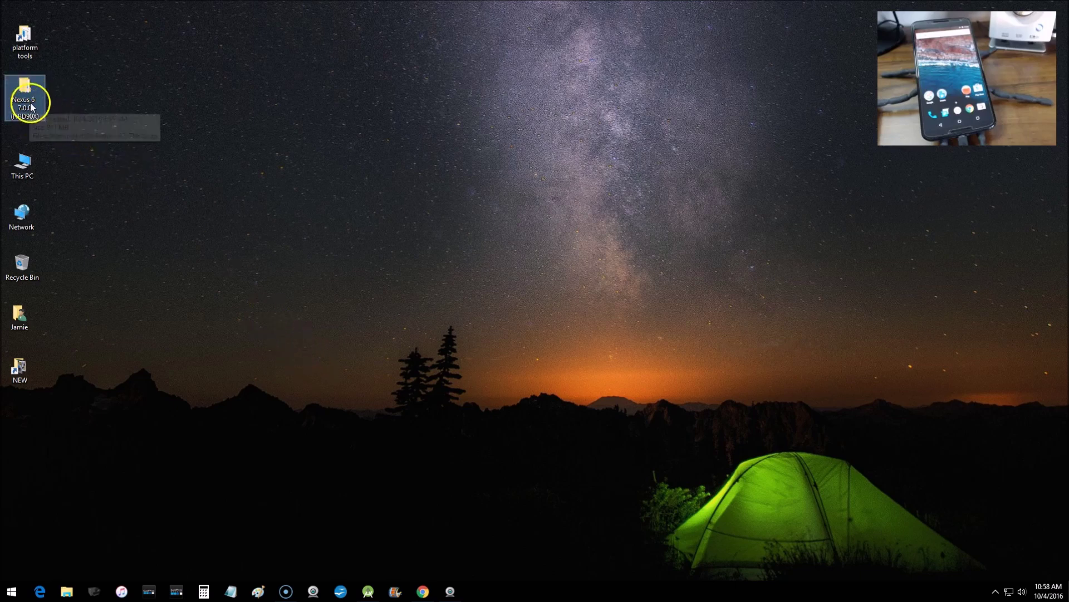
Extract shamu-nbd90z-factory-92e7bb05.zip inside the Nexus 6 7.0.0 desktop folder and open the extracted shamu-nbd90z folder
double_click(26, 84)
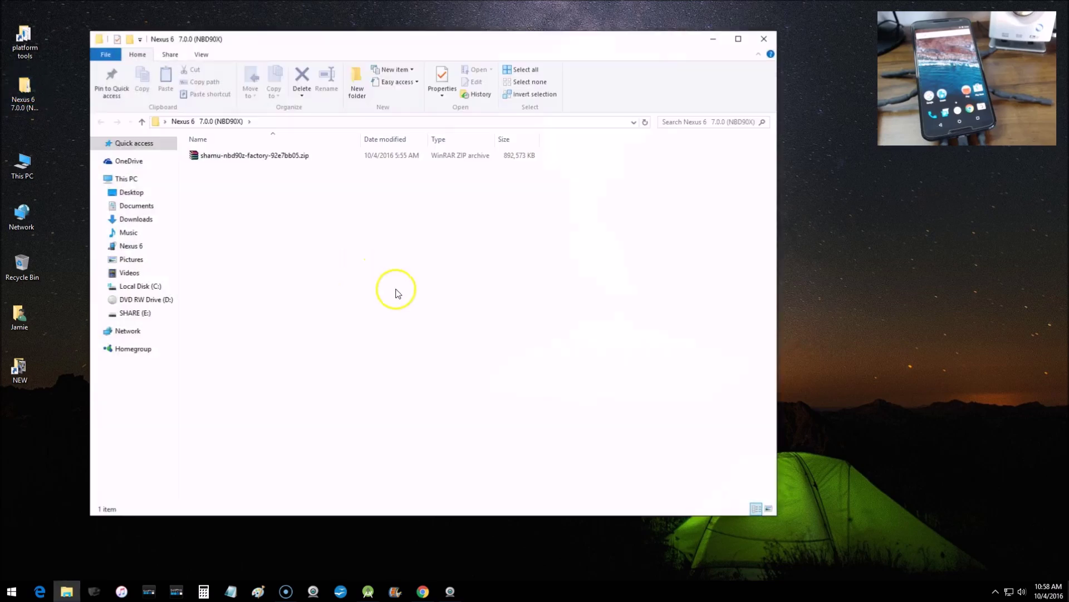
left_click_drag(322, 43, 339, 71)
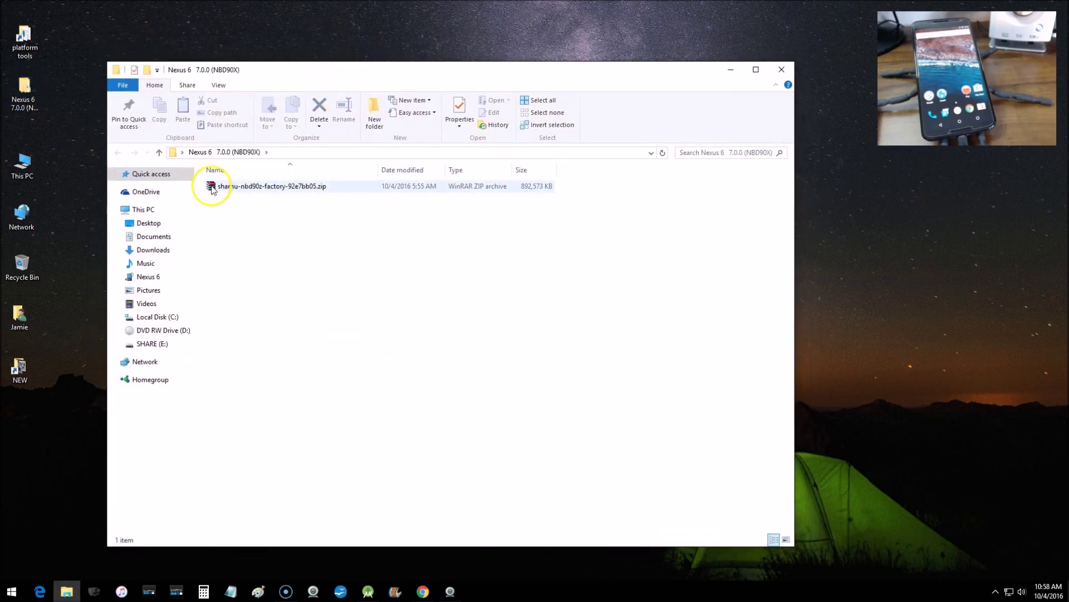
left_click(233, 213)
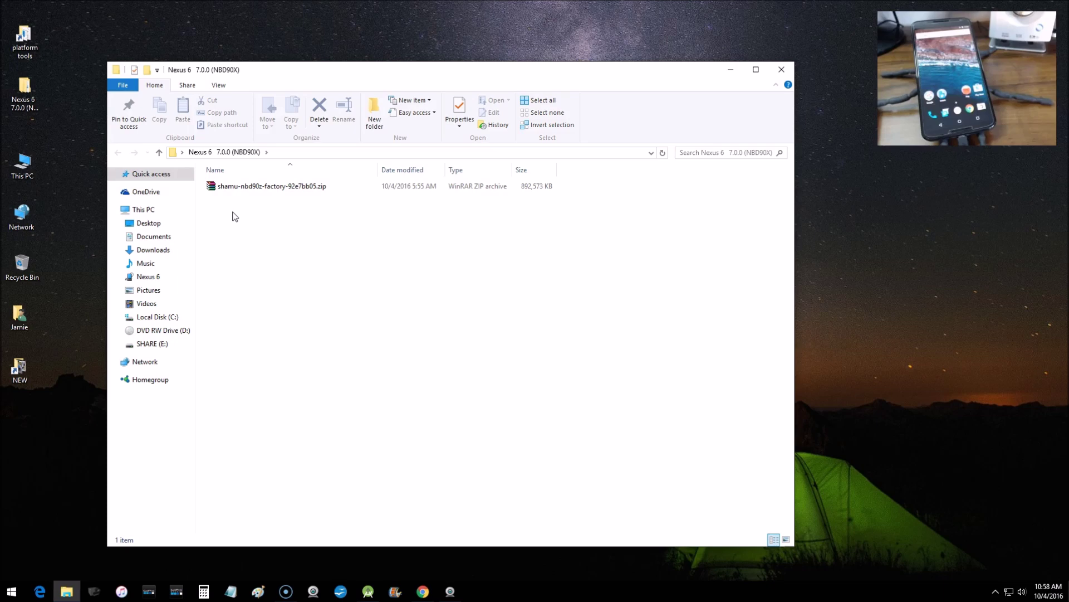
left_click(255, 239)
right_click(267, 187)
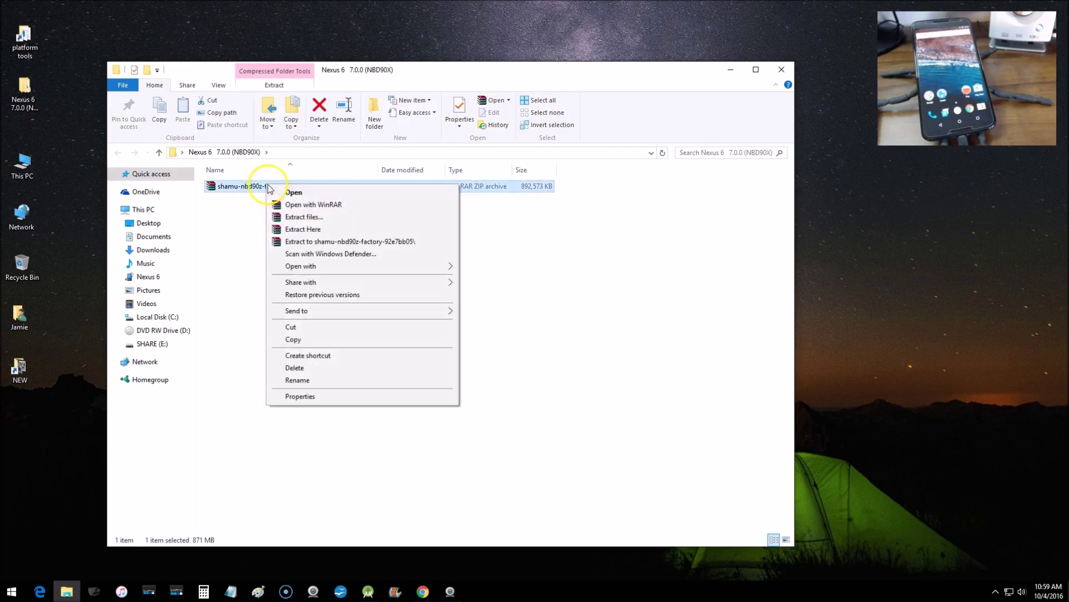
left_click(306, 229)
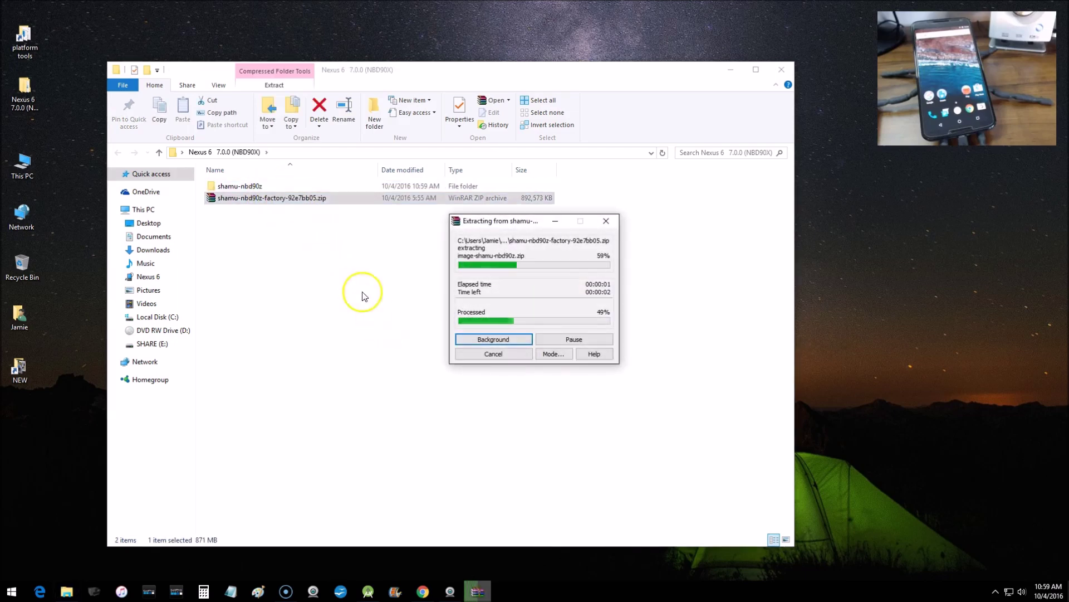
double_click(259, 188)
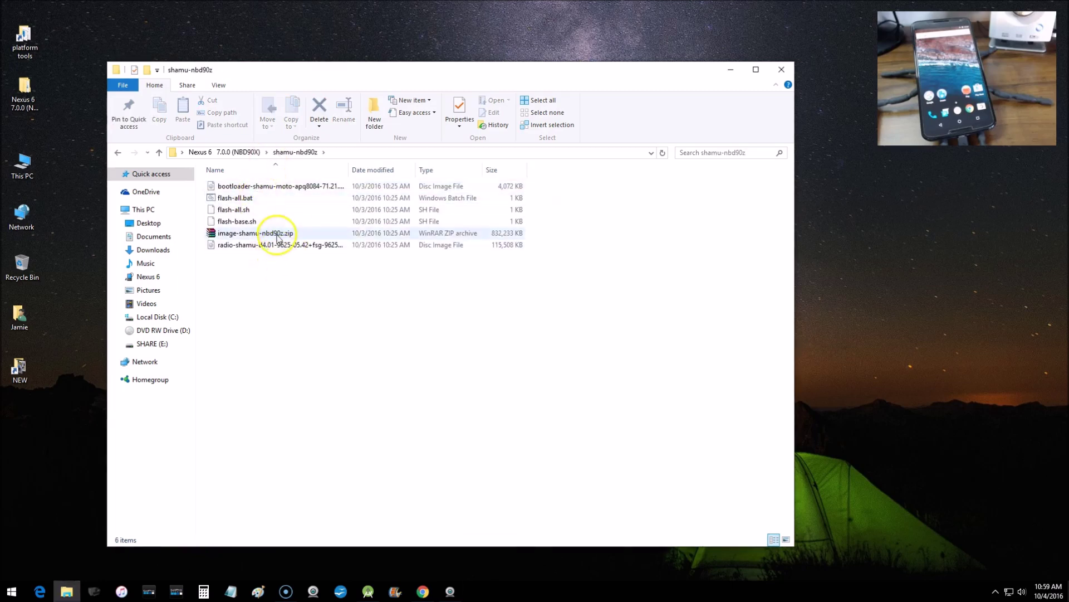
left_click_drag(313, 78, 317, 76)
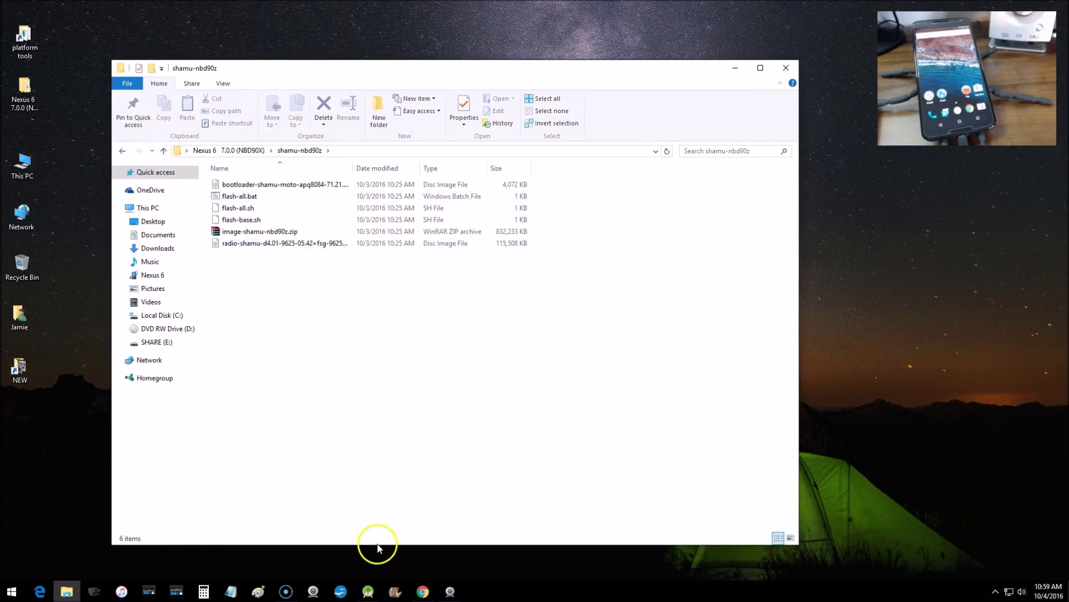
Launch Android Studio to view its welcome window and minimize it
left_click(368, 591)
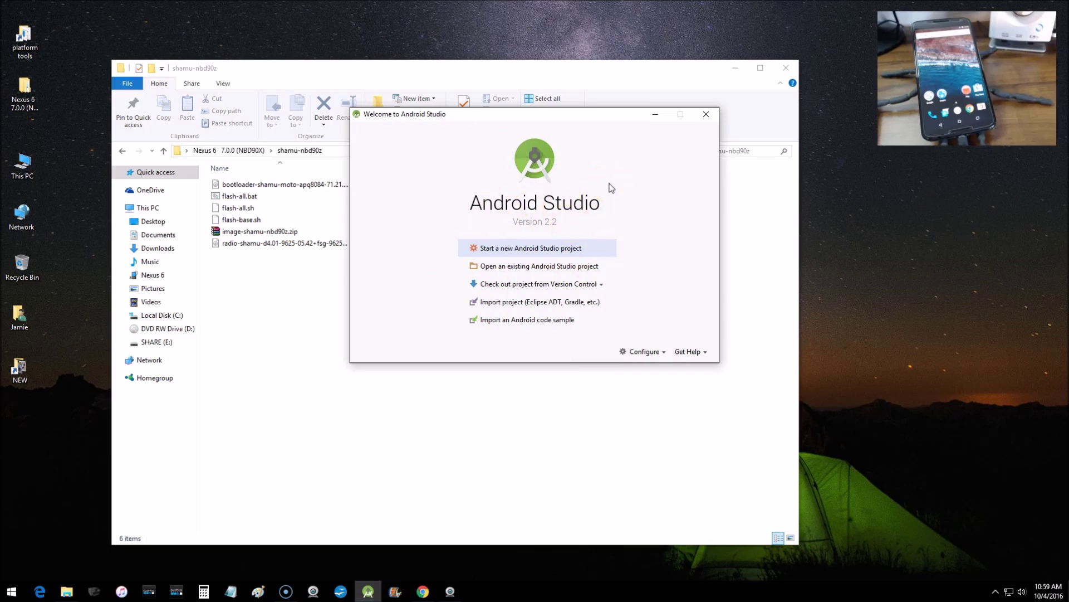
left_click(656, 115)
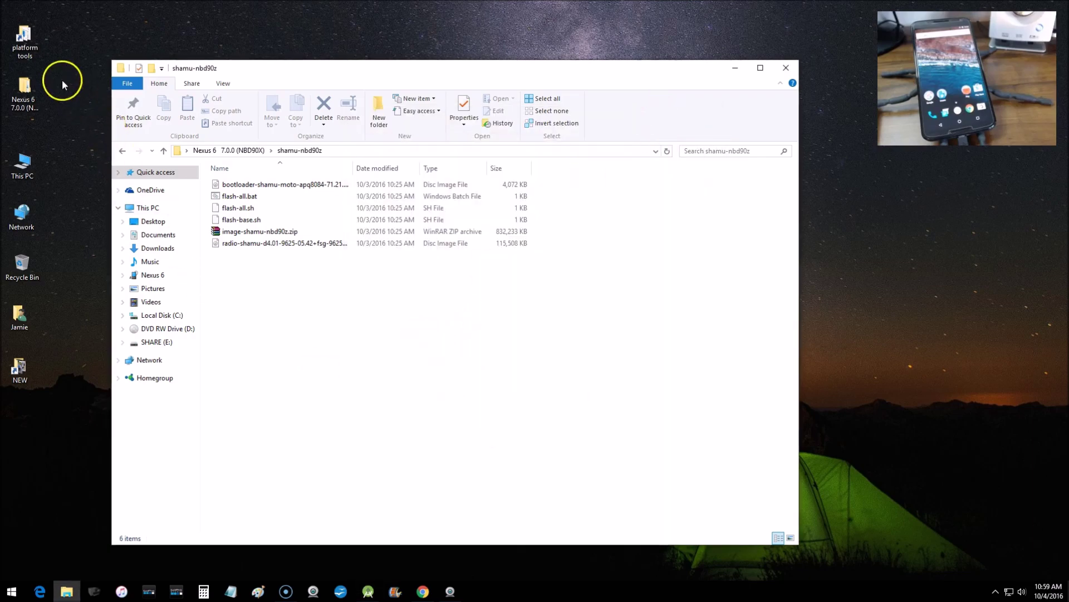
Copy all files and folders from the desktop's platform tools shortcut folder into the shamu-nbd90z folder
double_click(24, 47)
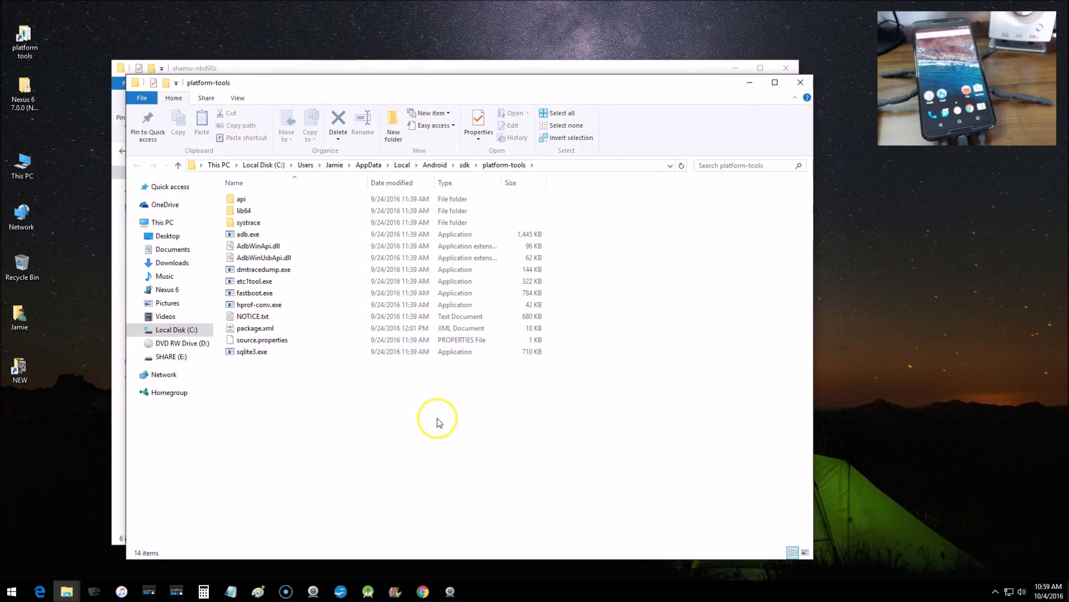
left_click_drag(425, 441, 271, 199)
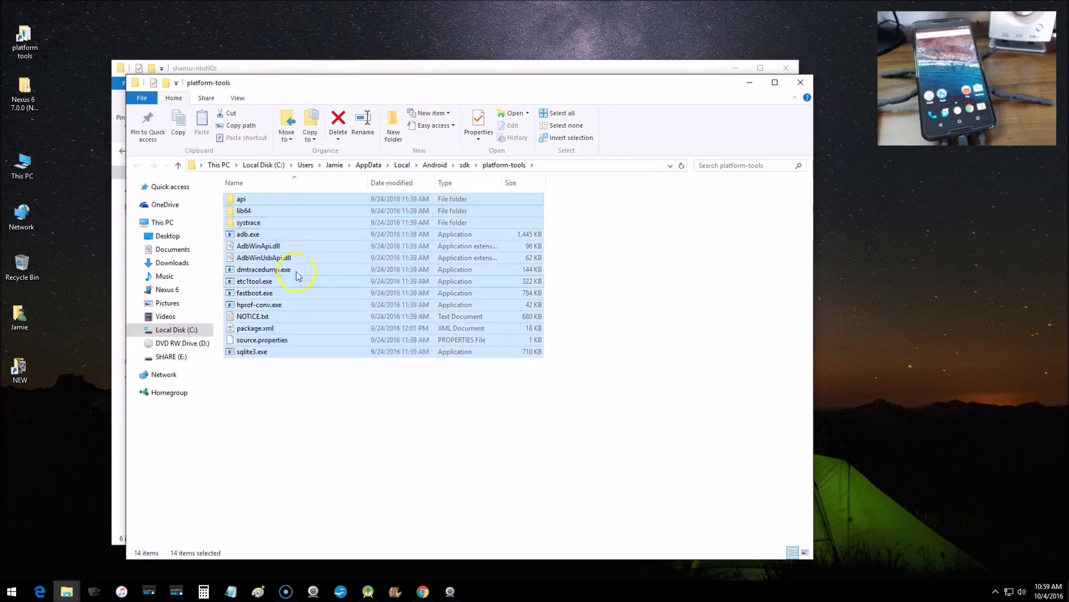
right_click(307, 279)
left_click(360, 399)
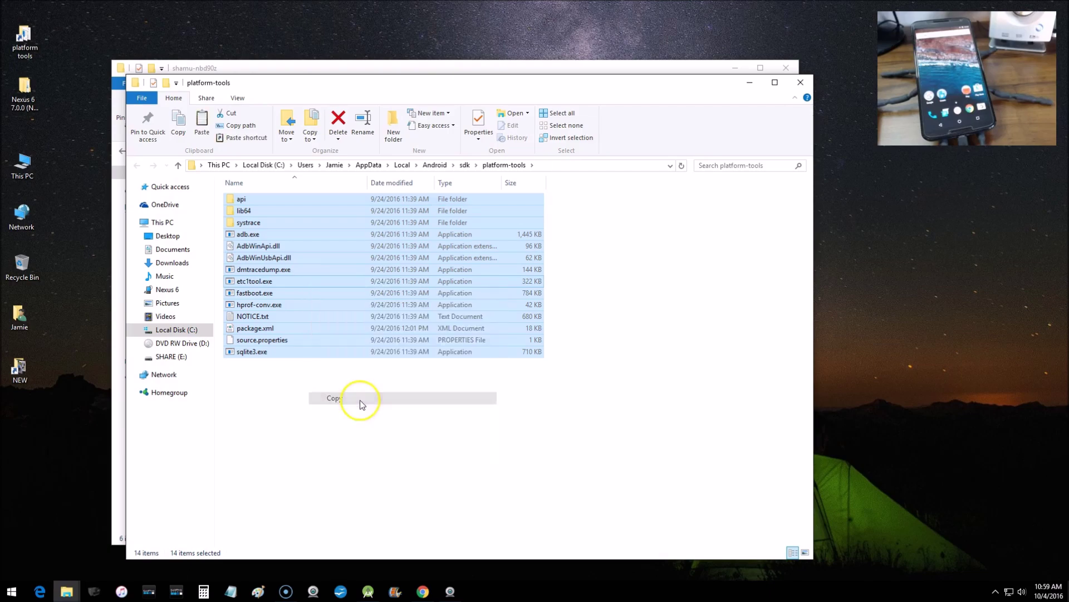
left_click(801, 82)
right_click(390, 323)
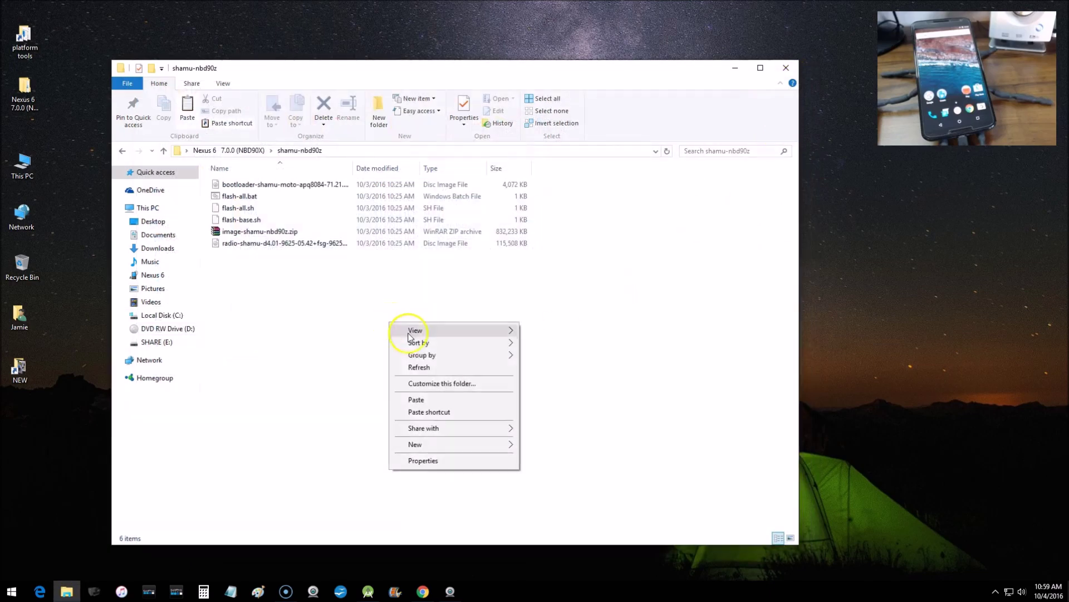
left_click(442, 401)
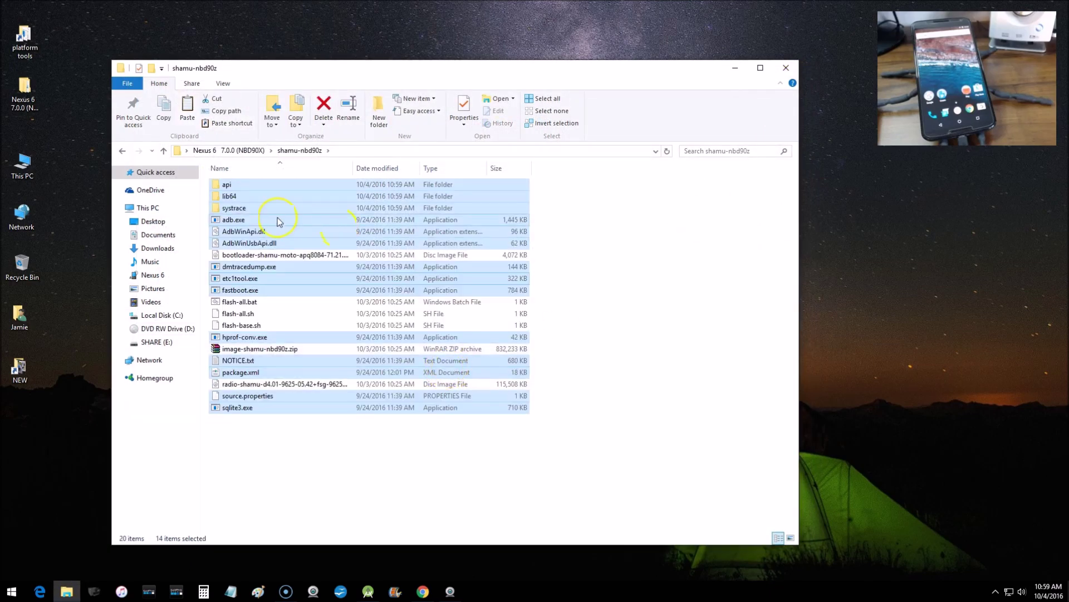
left_click(268, 464)
left_click_drag(472, 75, 473, 54)
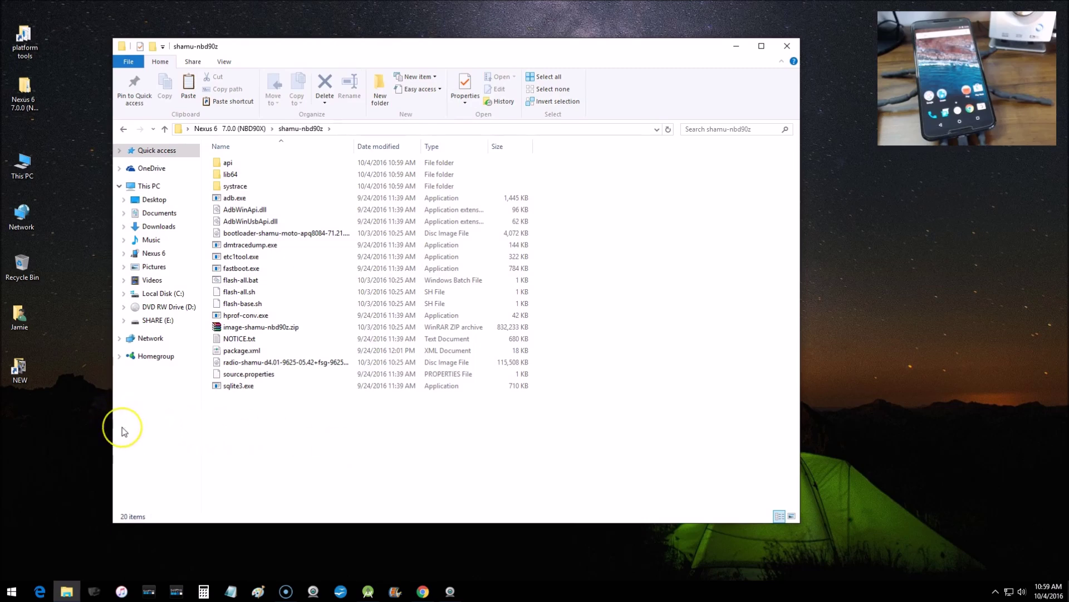
Browse in a second window from Local Disk (C:) through Users, the user's profile folder, AppData, Local and Android to the sdk folder
left_click(66, 424)
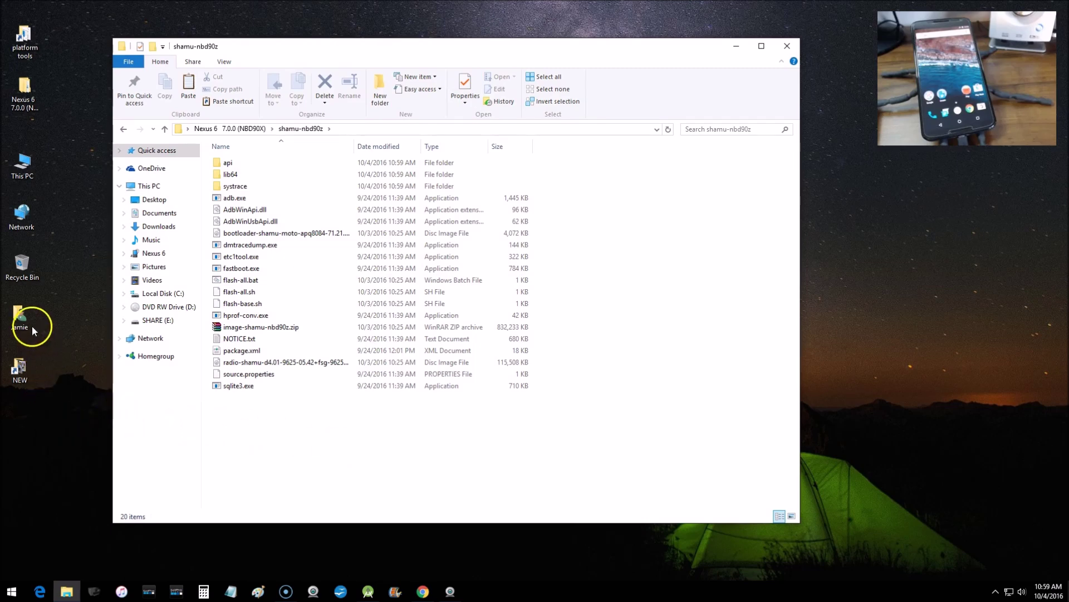
double_click(25, 167)
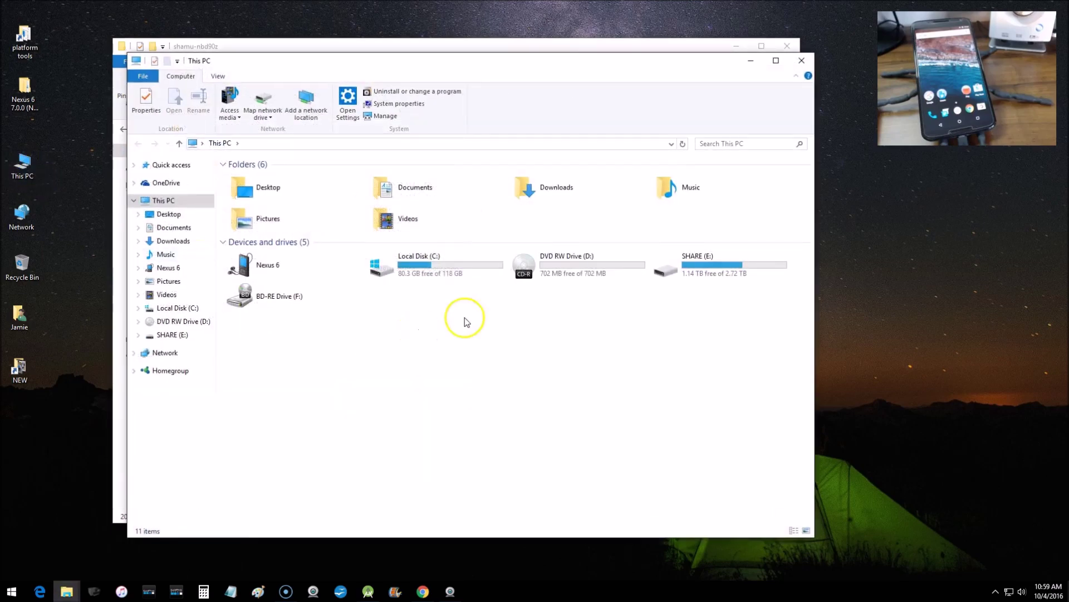
double_click(410, 273)
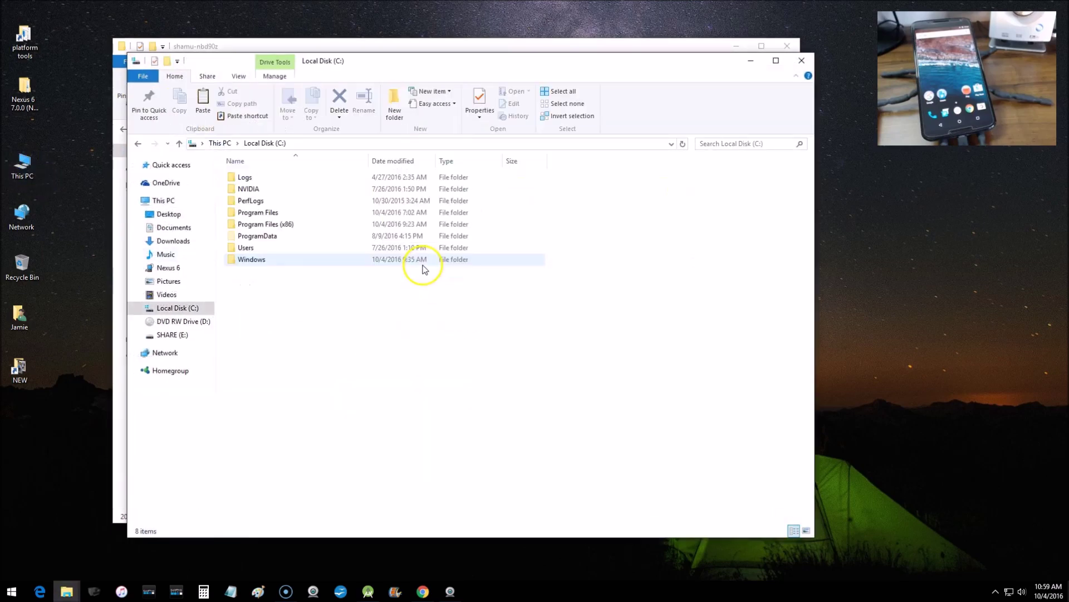
double_click(264, 249)
double_click(261, 199)
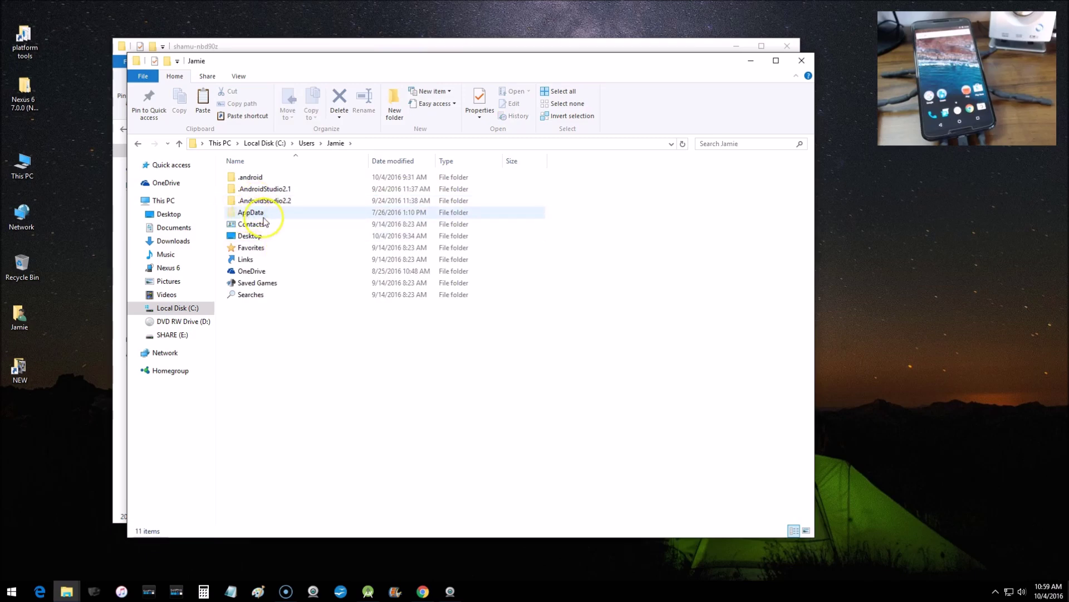
double_click(250, 212)
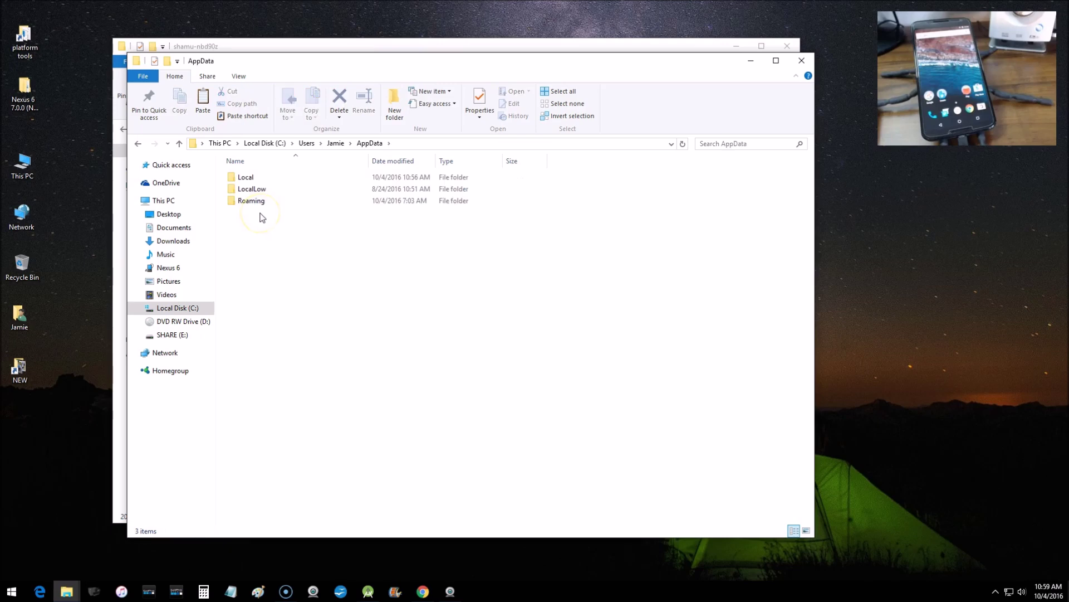
double_click(246, 178)
double_click(256, 189)
double_click(253, 178)
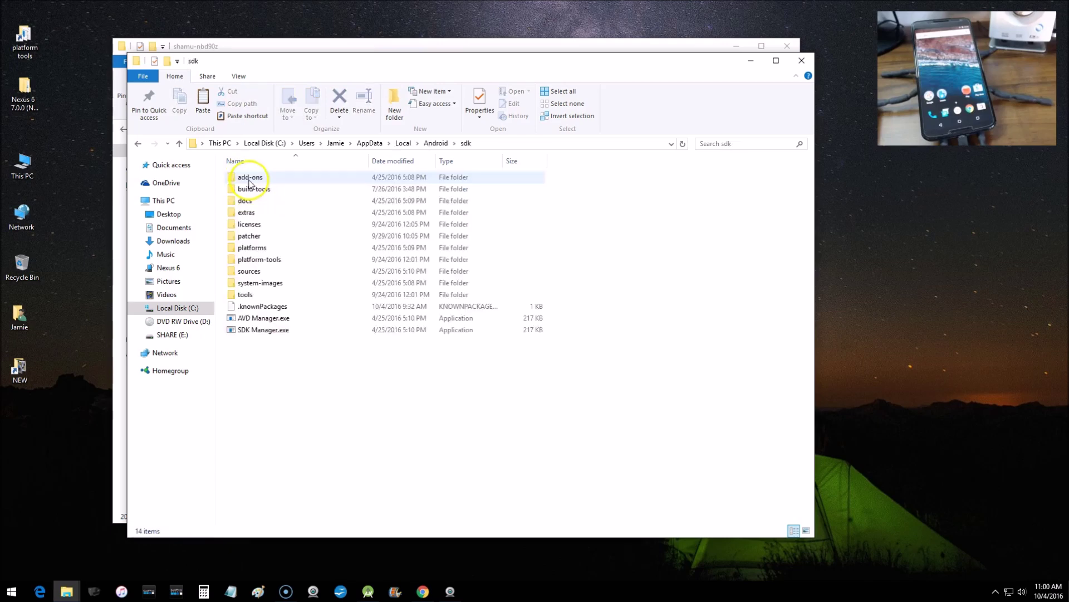
Go back from the sdk folder to the user's profile folder that contains AppData
left_click(136, 145)
left_click(136, 145)
left_click(136, 144)
left_click(136, 144)
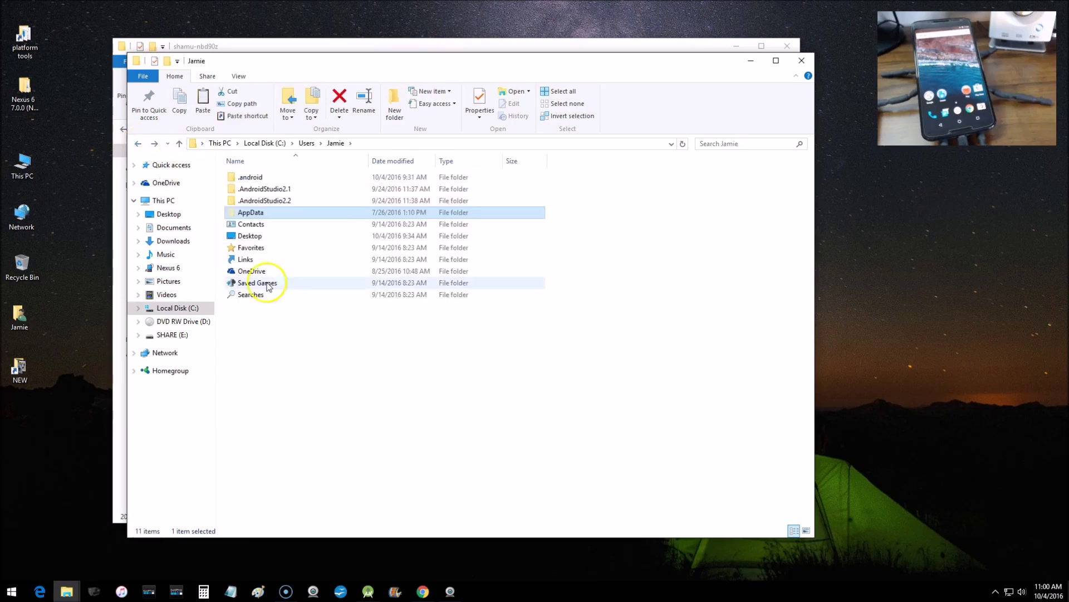
left_click(244, 223)
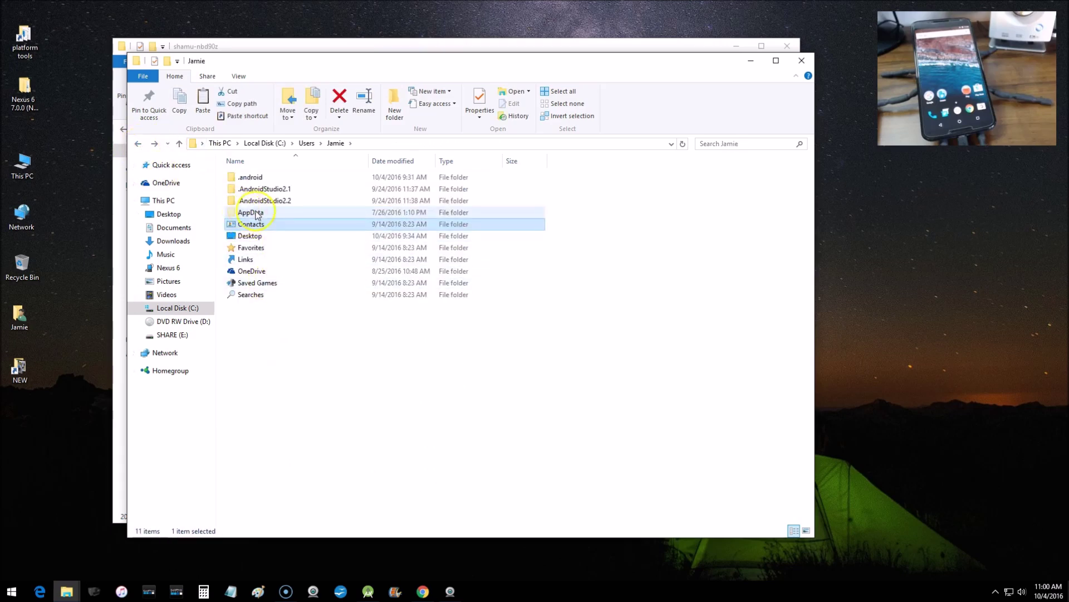
Set the folder options to "Don't show hidden files, folders, or drives" and apply the change
left_click(239, 77)
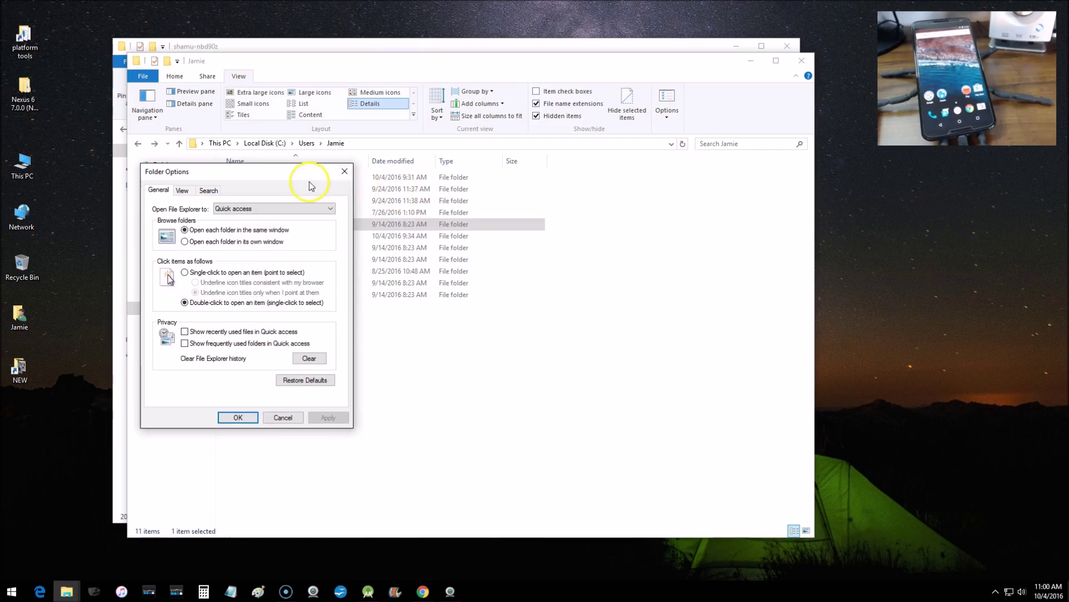
left_click_drag(312, 173, 357, 174)
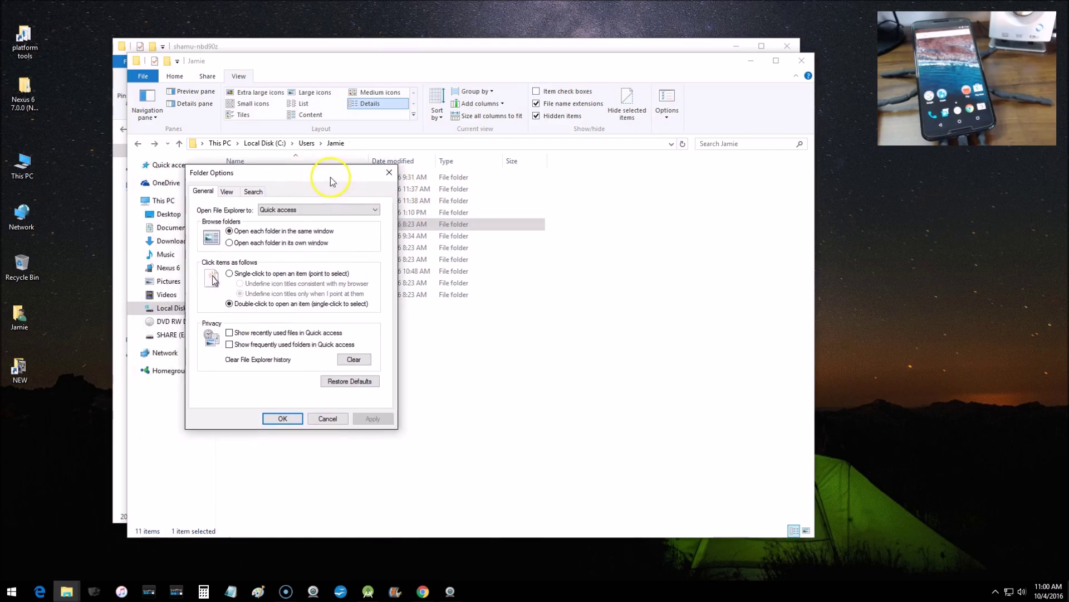
left_click(226, 191)
left_click(252, 339)
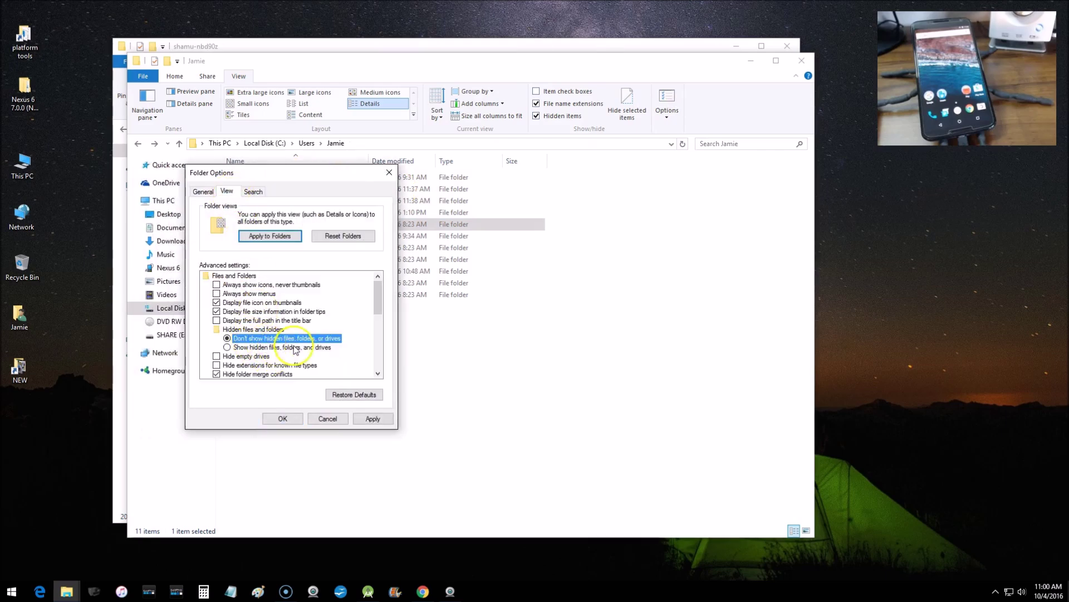
left_click(368, 419)
left_click(284, 418)
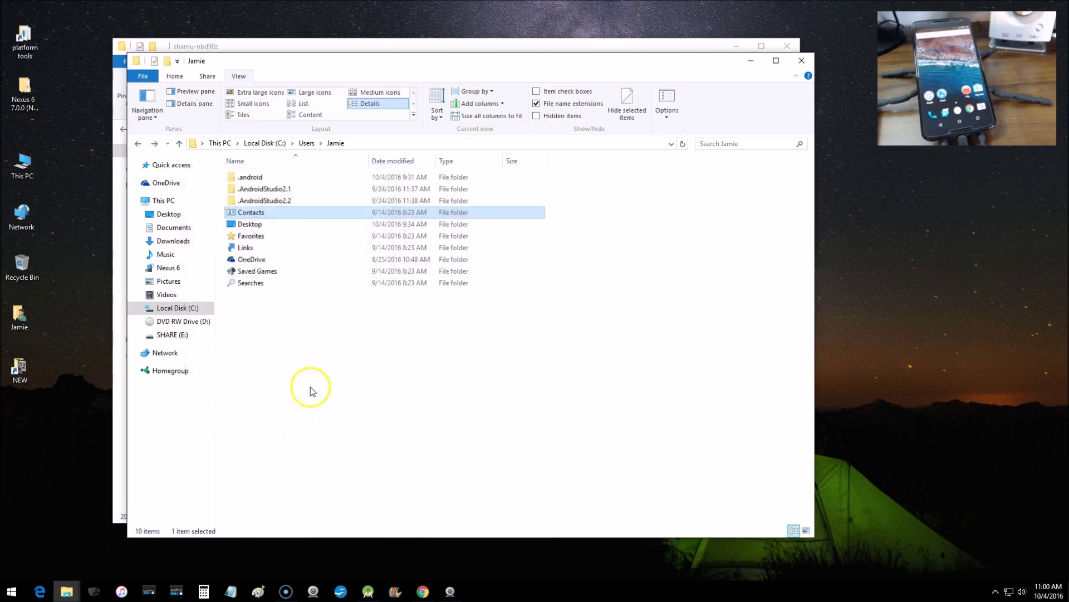
Set the folder options to "Show hidden files, folders, and drives" and apply the change
left_click(269, 310)
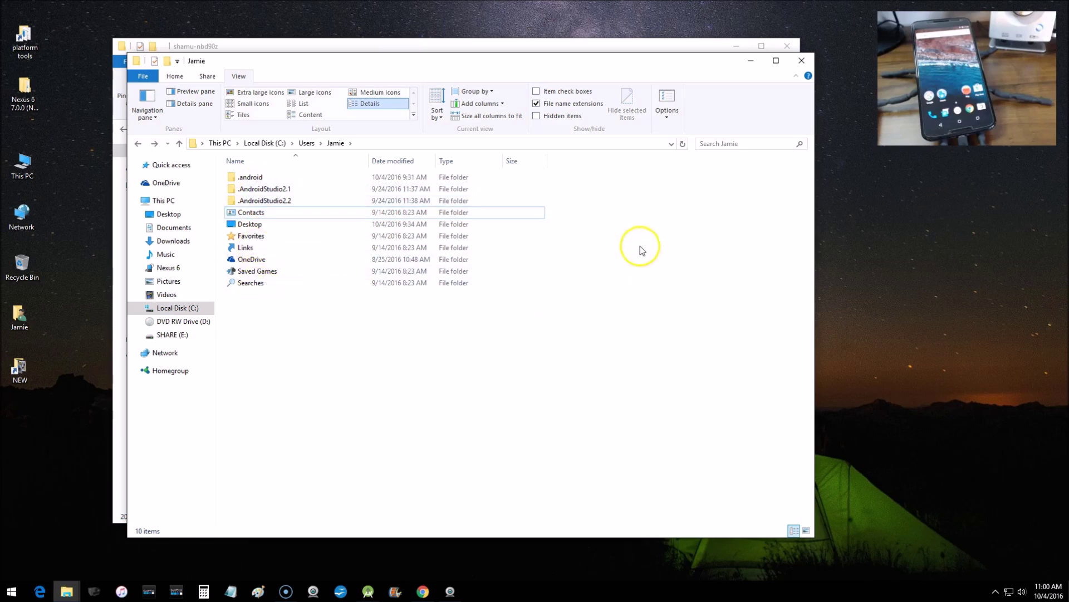
left_click(668, 97)
left_click_drag(259, 174, 580, 153)
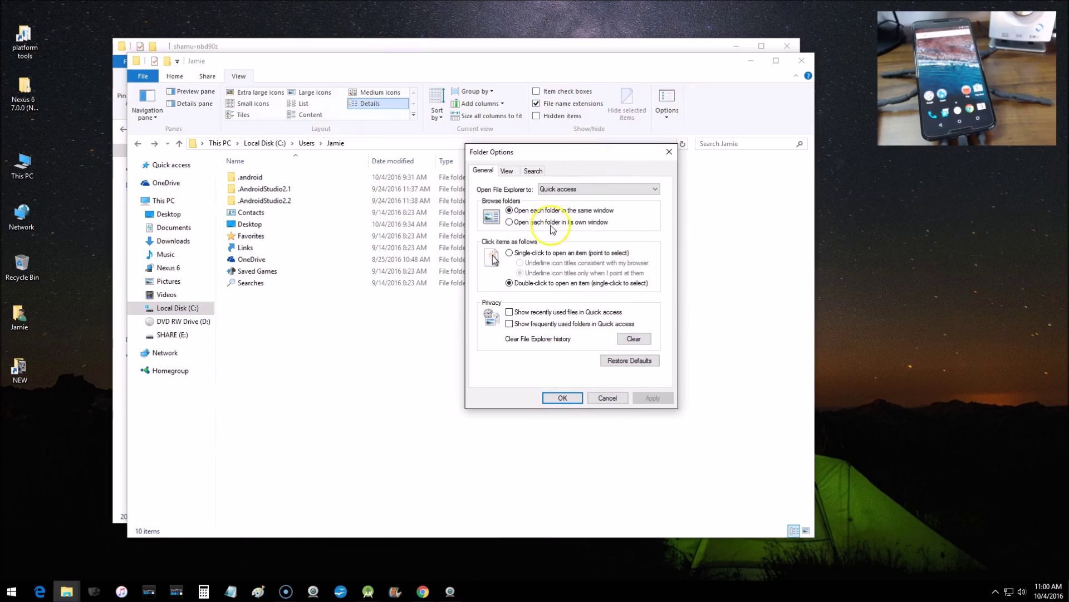
left_click(507, 170)
left_click(516, 327)
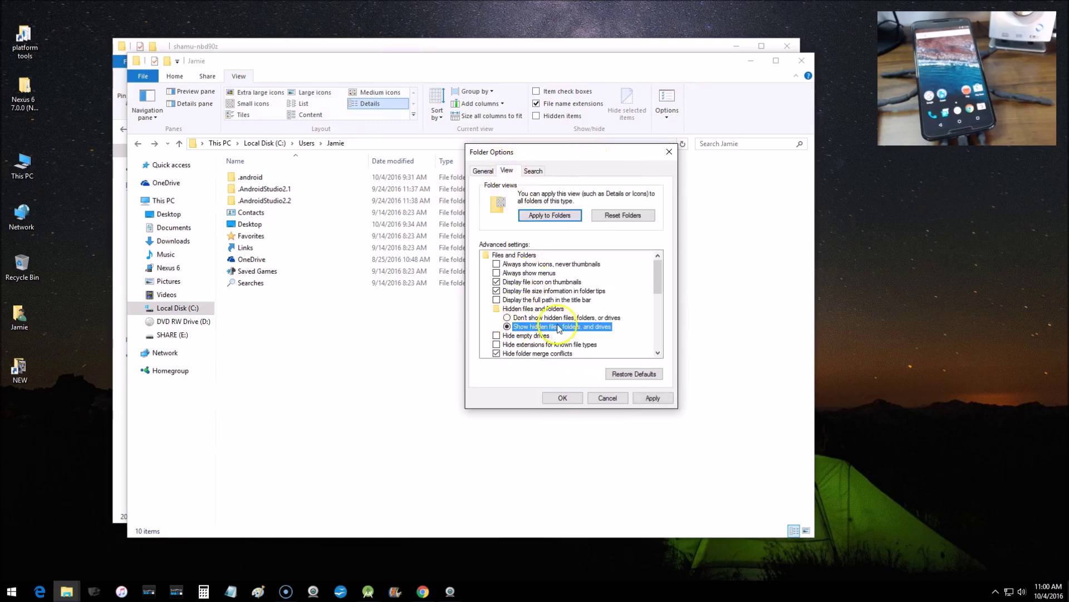
left_click(653, 399)
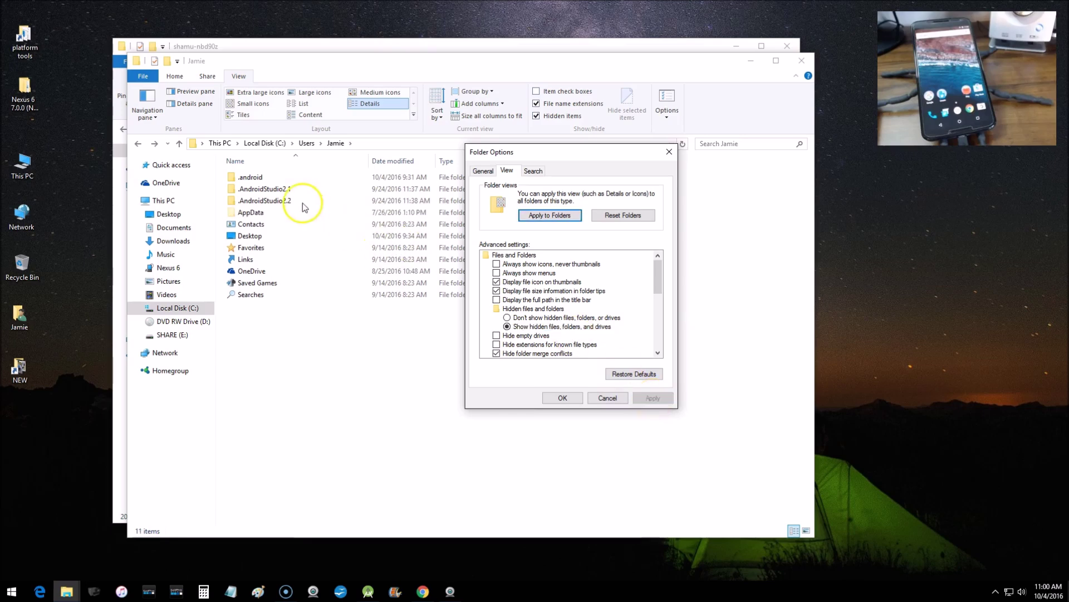
left_click(560, 397)
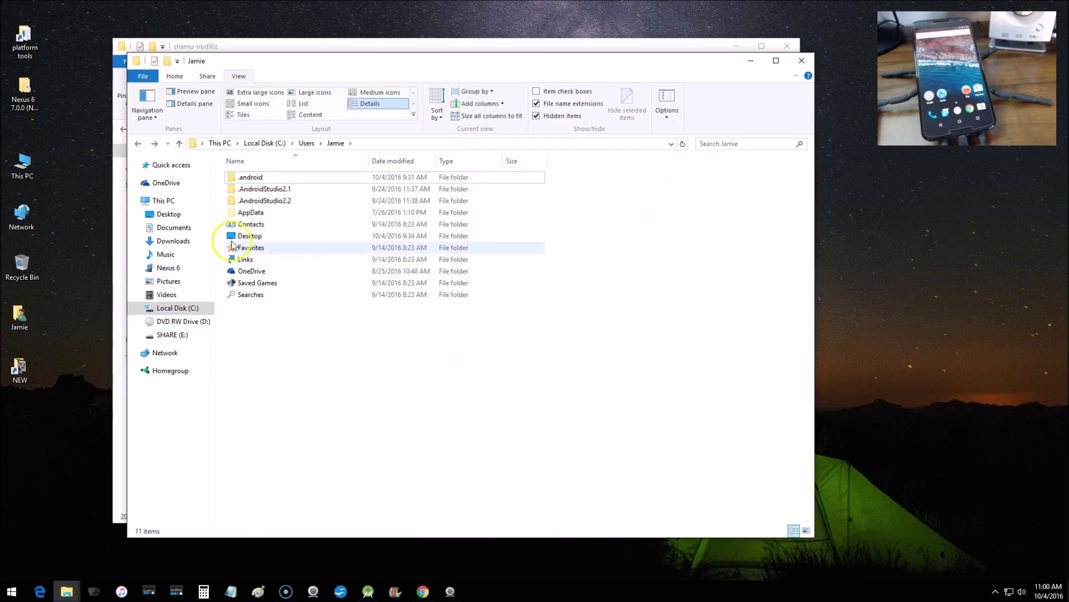
Open AppData\Local\Android\sdk\platform-tools from the user's profile folder to view its files, and close that window
double_click(249, 212)
double_click(268, 178)
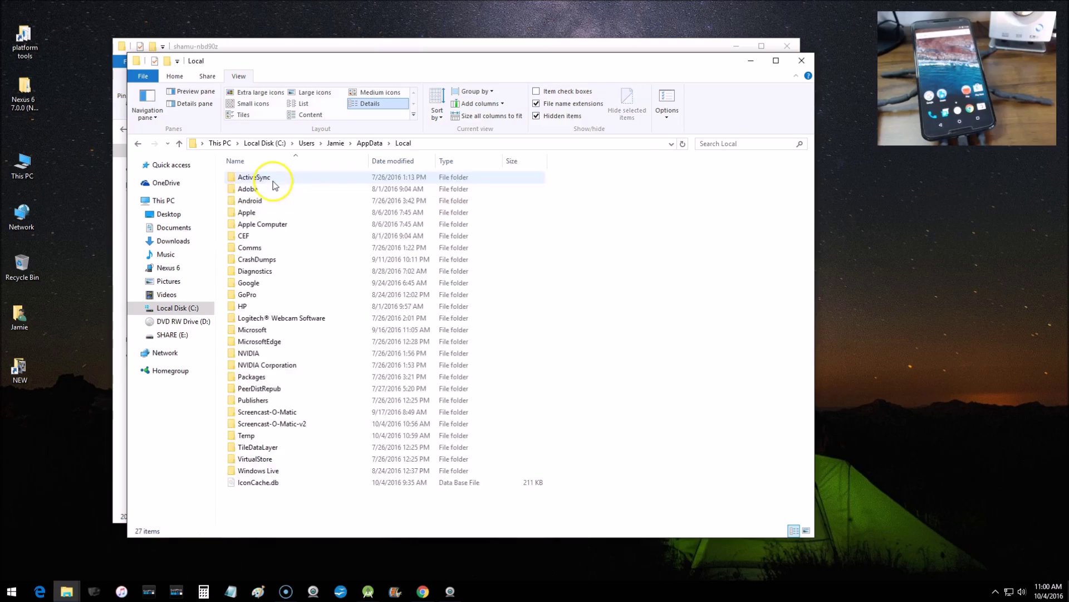
double_click(268, 199)
double_click(265, 178)
double_click(269, 247)
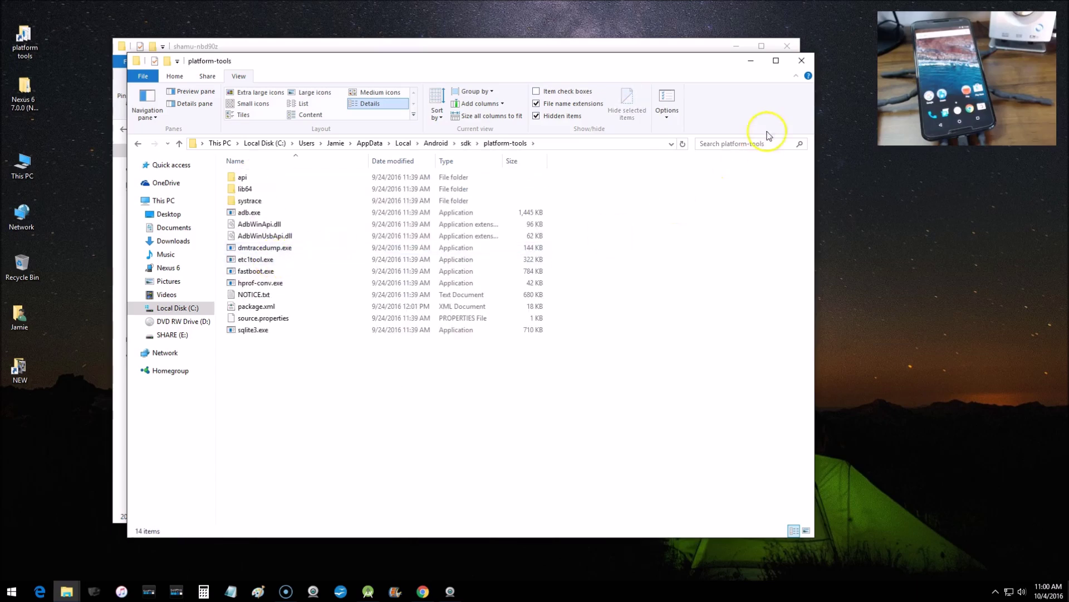
left_click(802, 59)
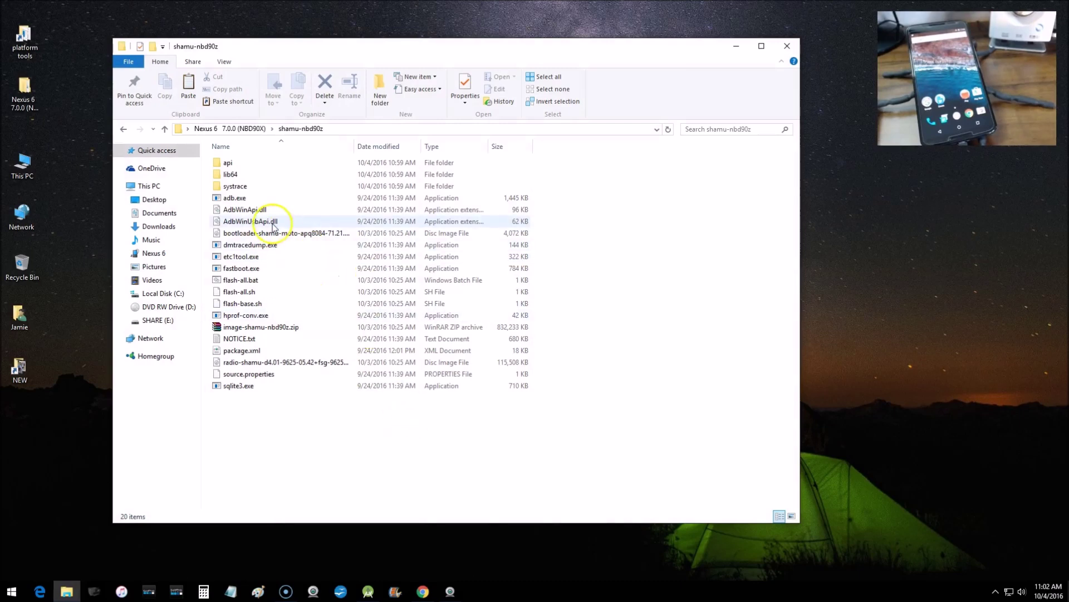
Open Device Manager from this PC's system properties to view the device categories, and close both windows
right_click(26, 165)
left_click(78, 293)
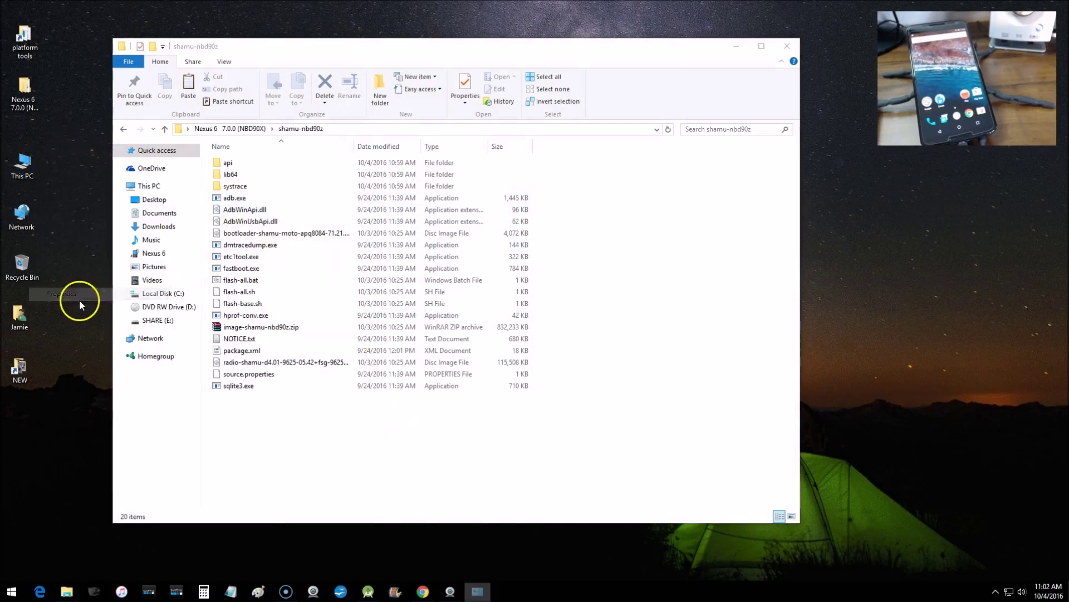
left_click(177, 172)
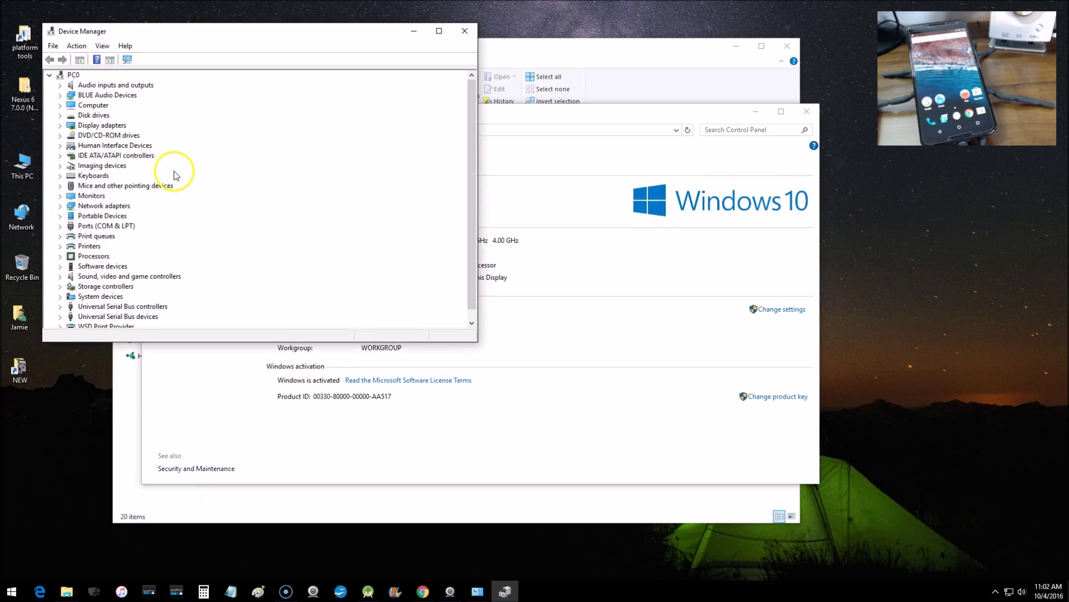
left_click(468, 31)
left_click(806, 112)
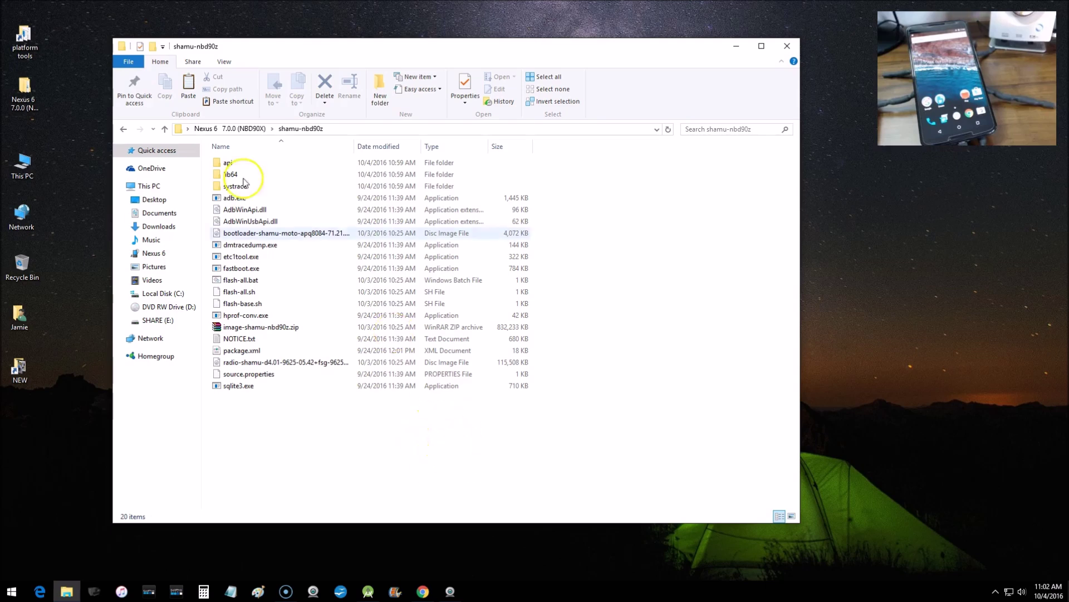
Open a command window in the shamu-nbd90z folder and run "adb devices" to list the attached phone
left_click(123, 129)
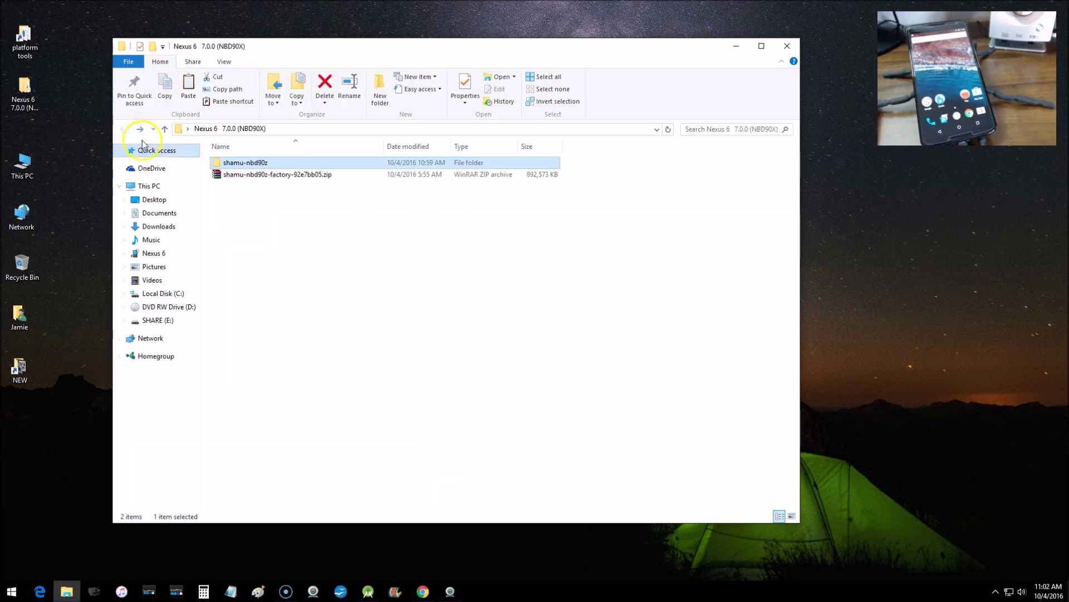
double_click(261, 163)
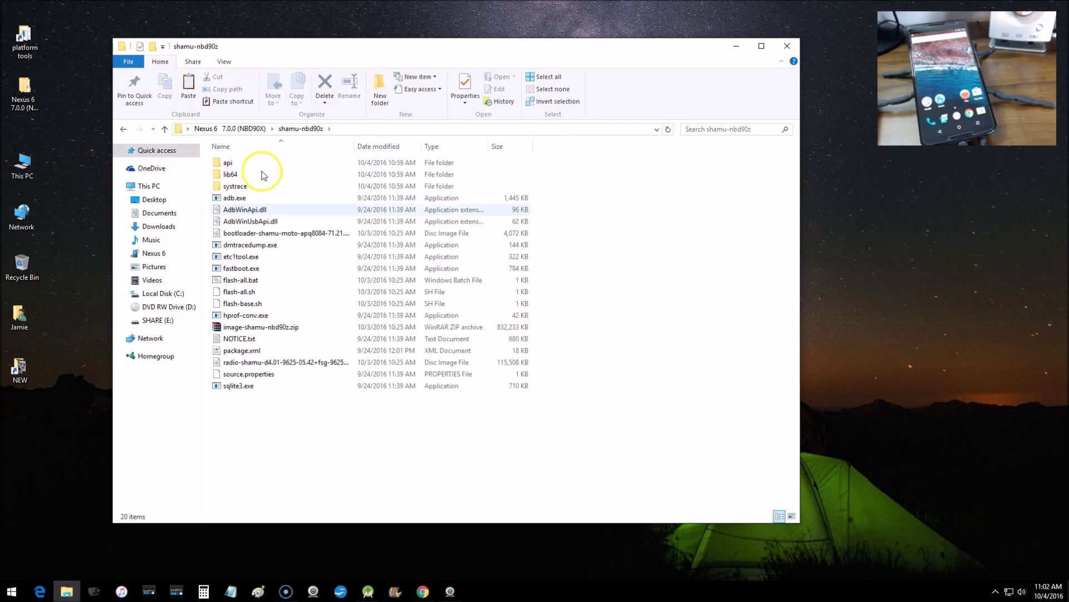
right_click(402, 423)
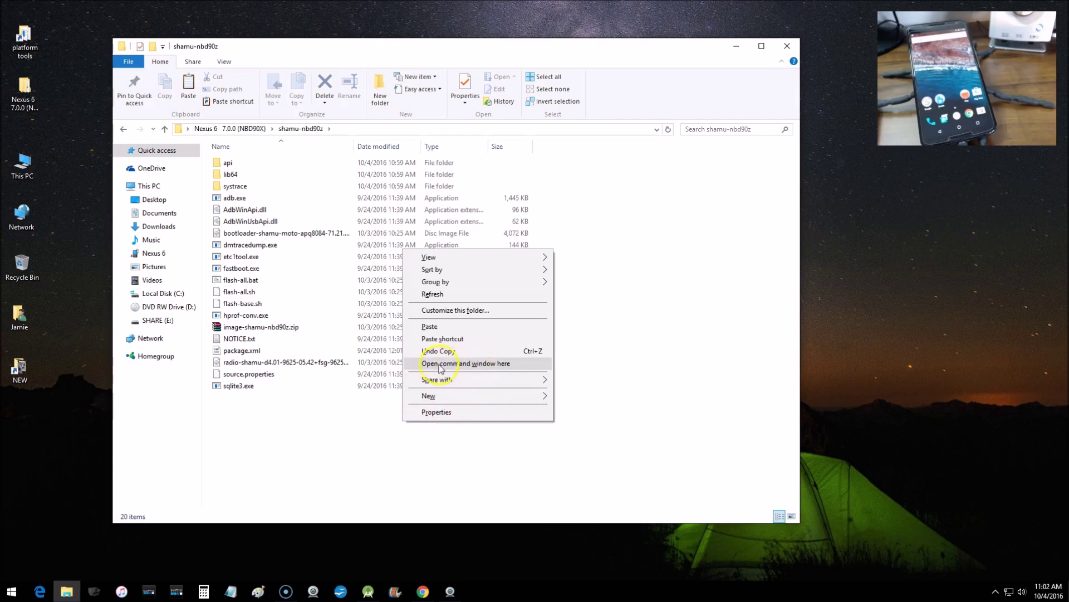
left_click(479, 369)
left_click_drag(364, 56, 522, 161)
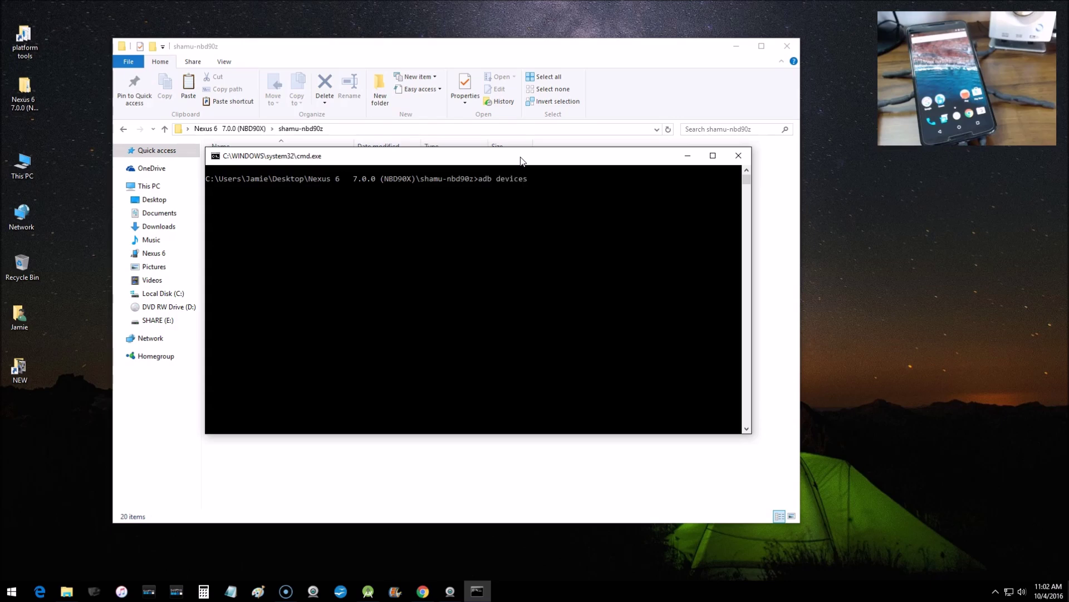
key("Return")
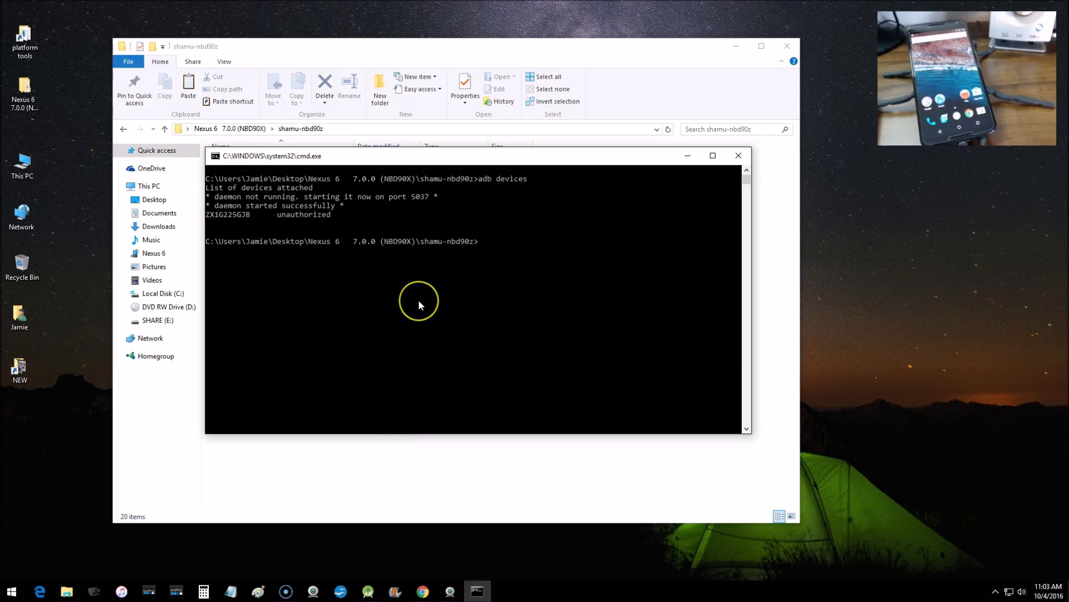
Recheck the attached phone with "adb devices" and restart it into the bootloader with "adb reboot bootloader"
type("adb")
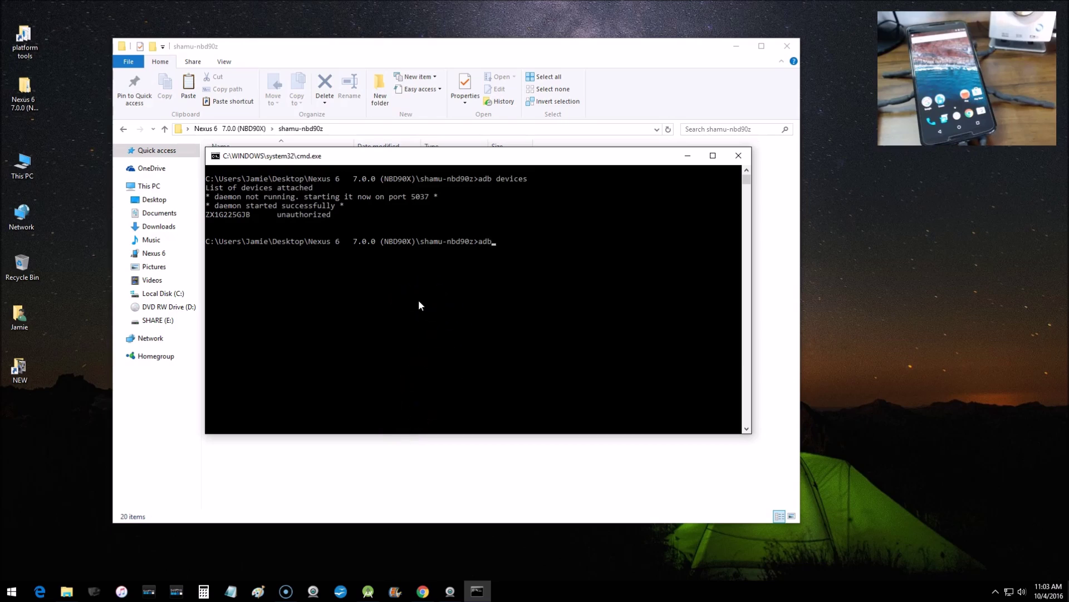
type(" devices")
key("Return")
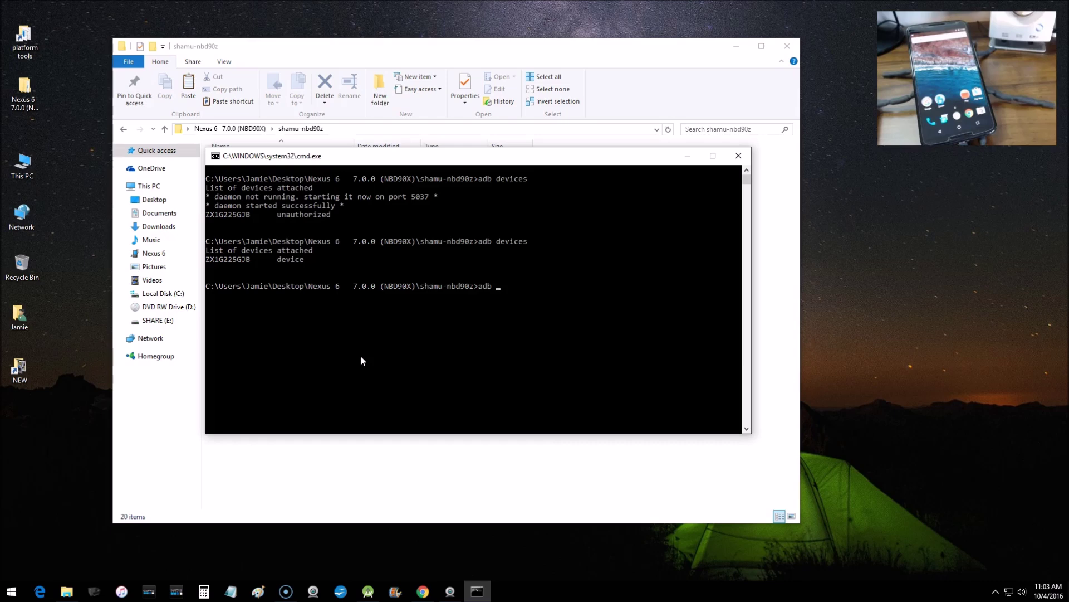
type("reboot bootloader")
key("Return")
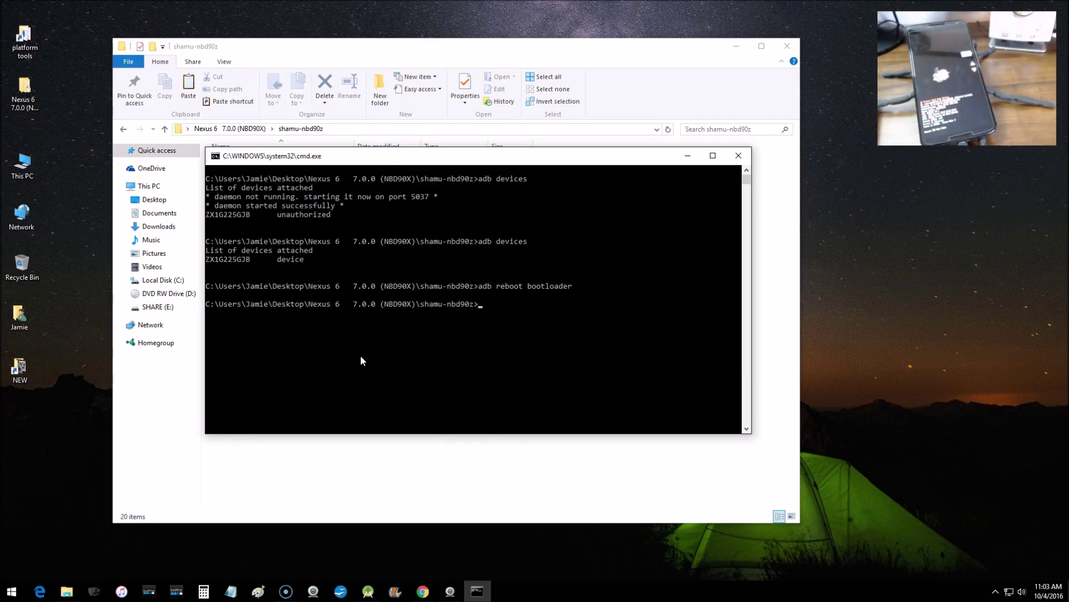
Unlock the phone's bootloader with "fastboot oem unlock" and move the command window off the folder's file list
left_click(484, 340)
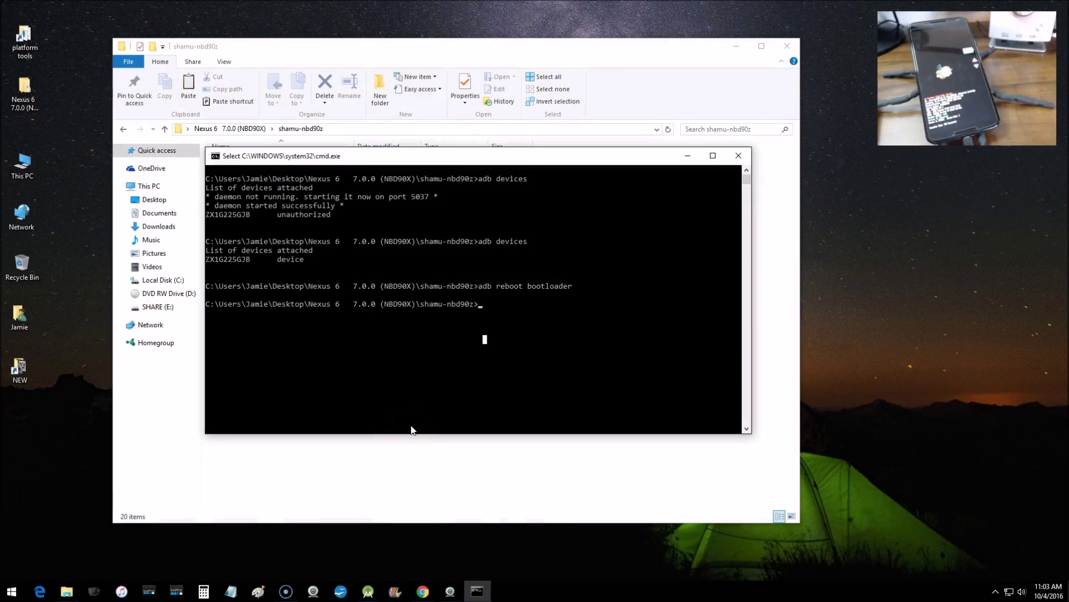
type("f")
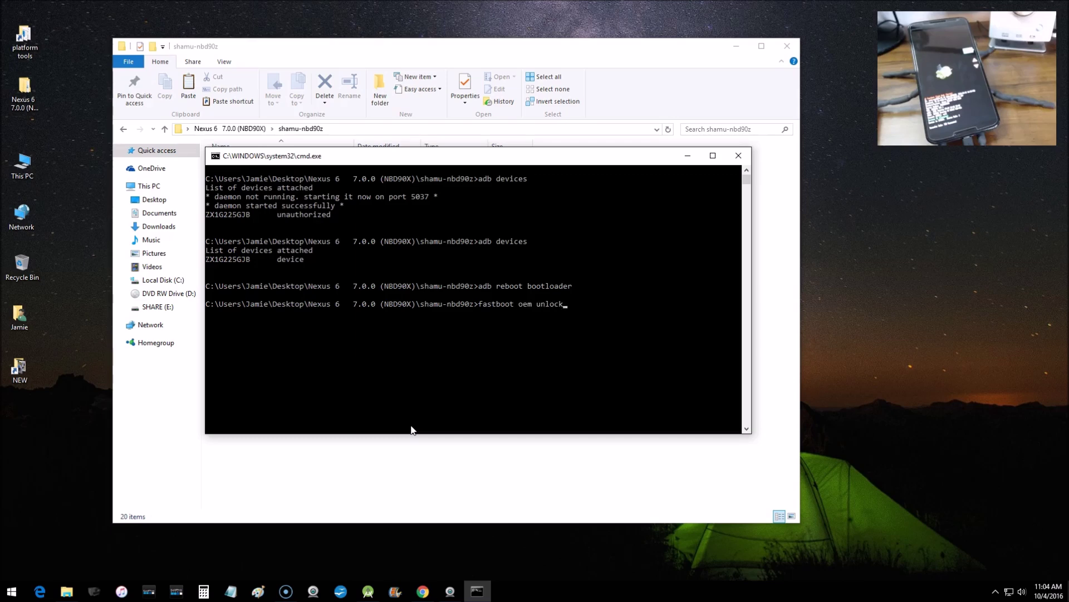
type("astboot oem unlock")
key("Return")
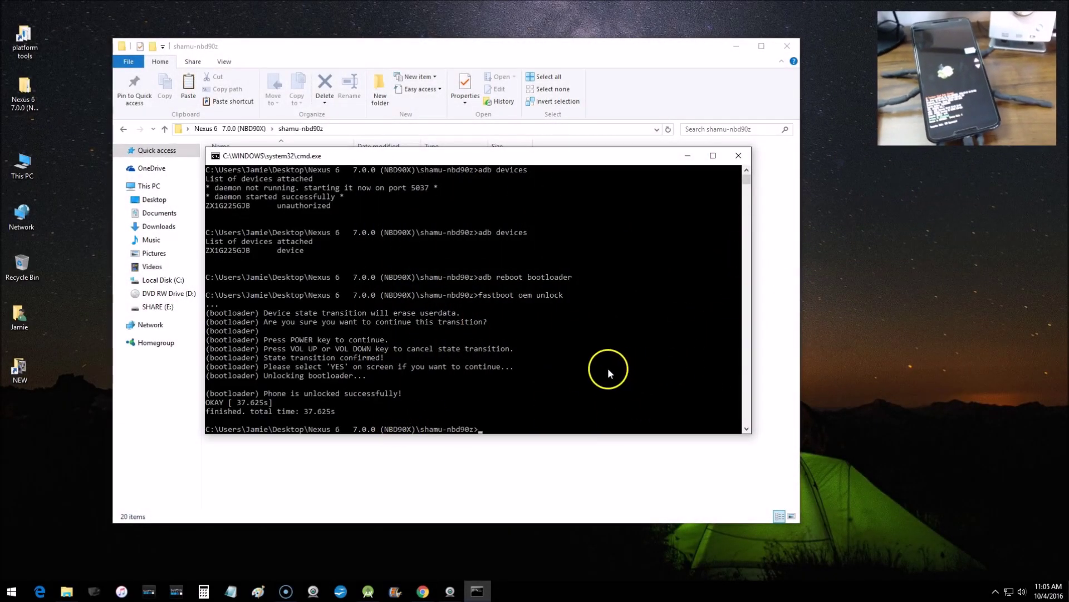
left_click_drag(494, 159, 617, 221)
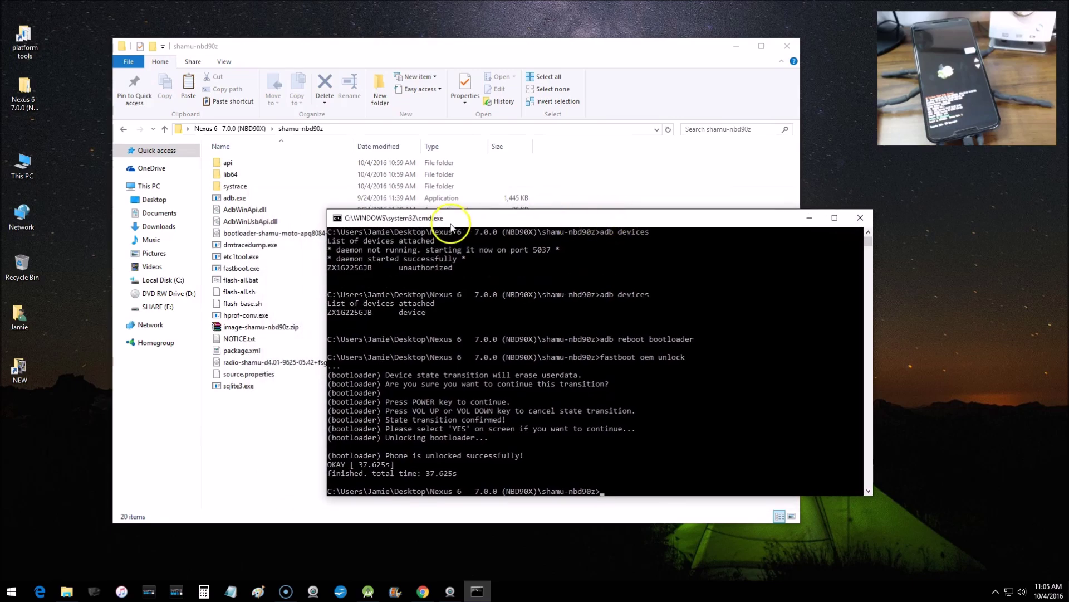
Run flash-all.bat from the shamu-nbd90z folder to flash the factory image, keeping the script's window in view
left_click(251, 282)
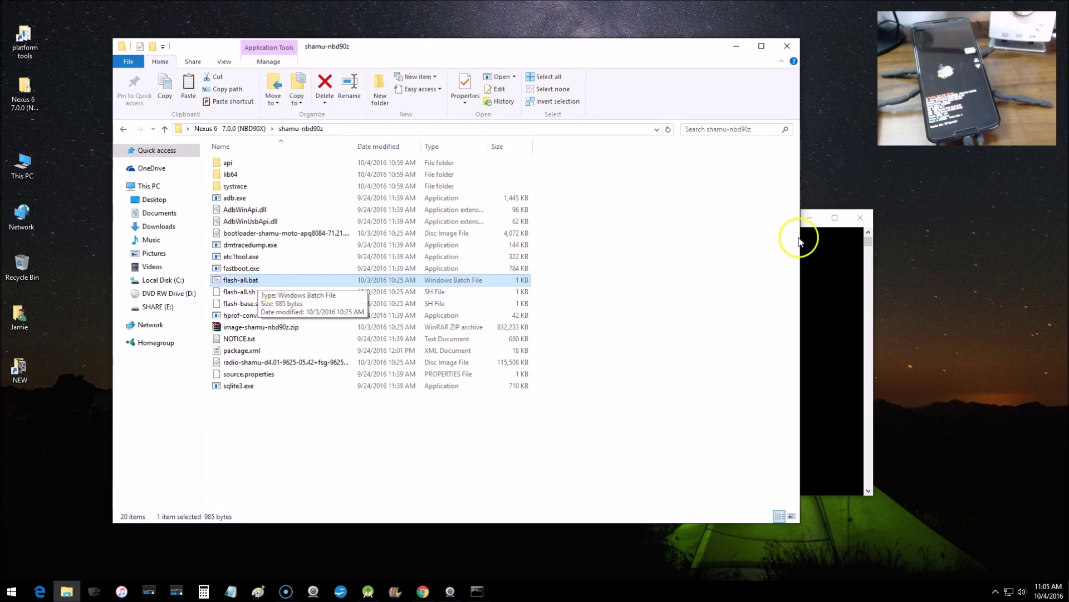
left_click(845, 308)
left_click_drag(758, 212, 751, 97)
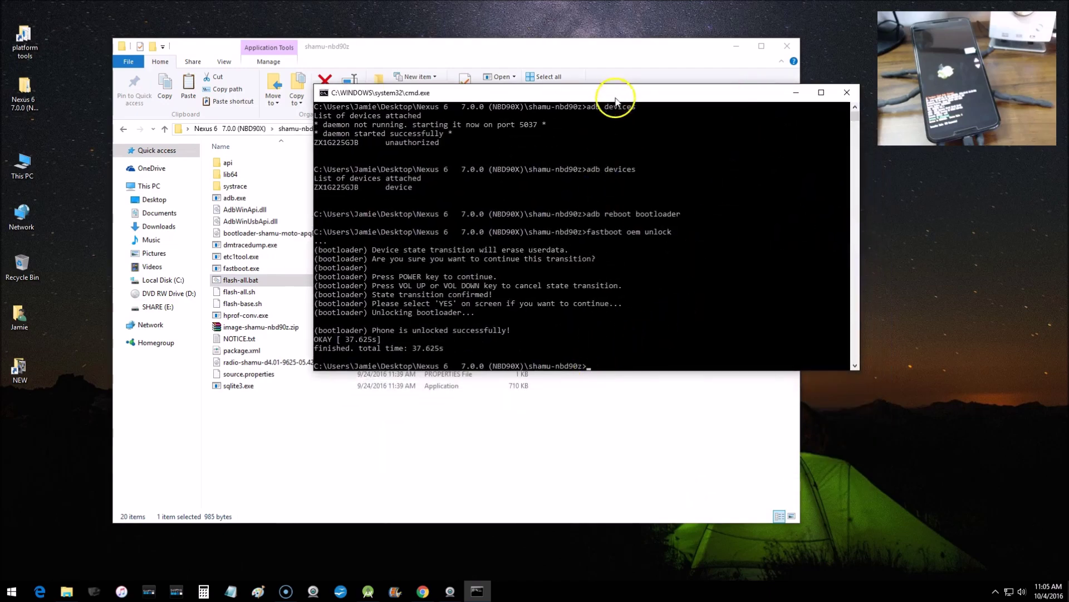
left_click_drag(613, 98, 617, 192)
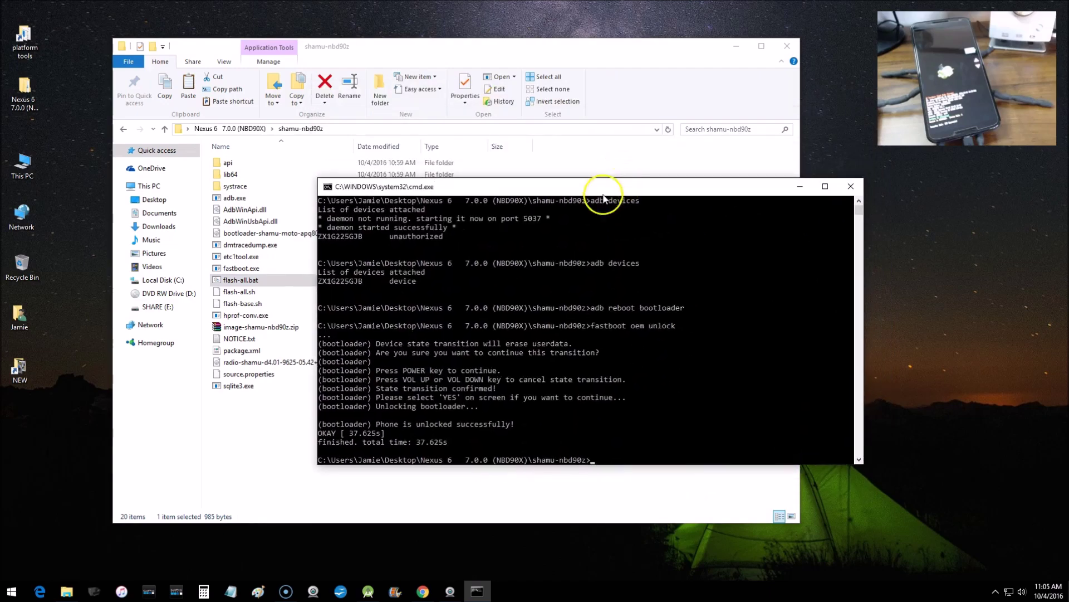
double_click(245, 280)
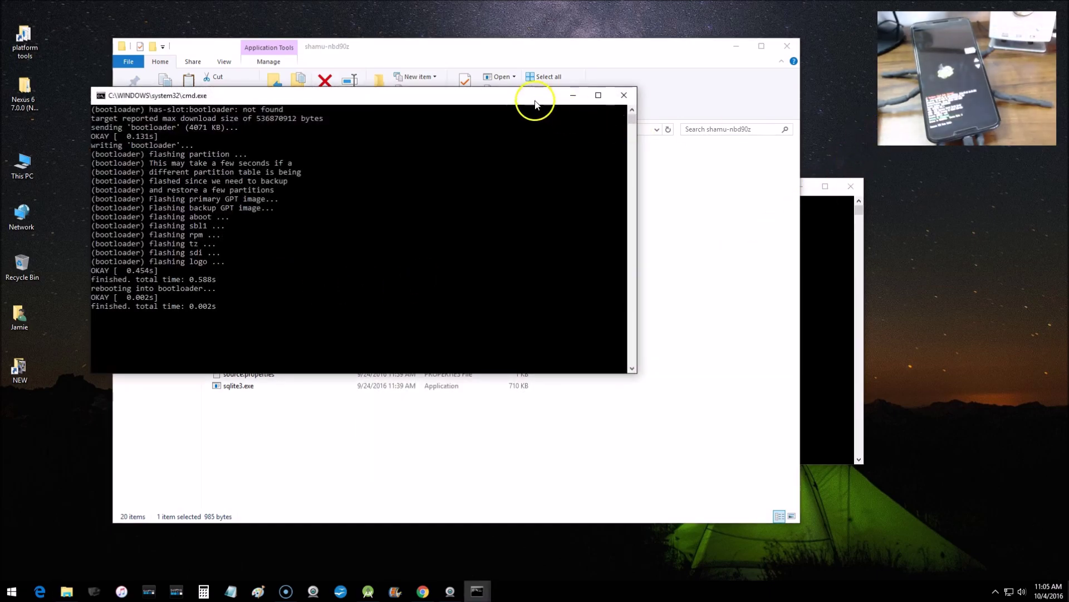
left_click_drag(527, 97, 613, 129)
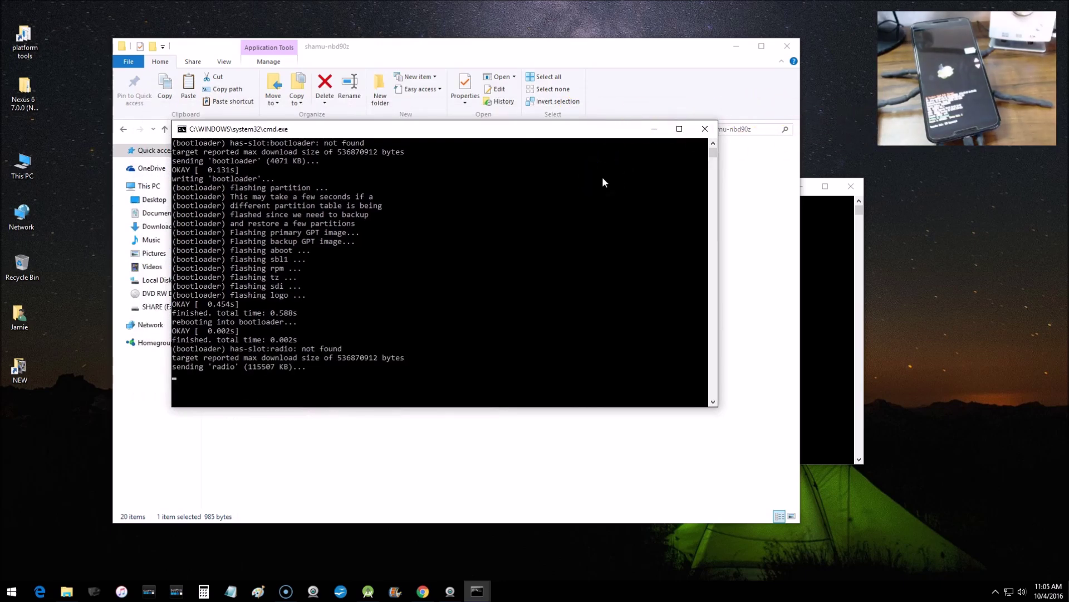
left_click(627, 308)
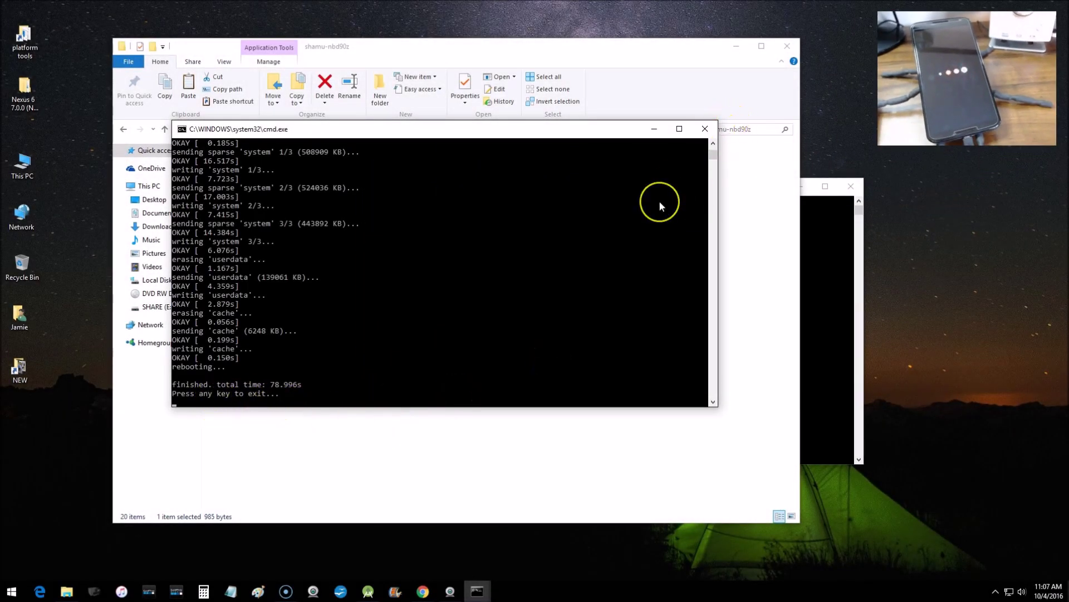
Exit the finished flash script and close the shamu-nbd90z folder and the remaining command window
key("Return")
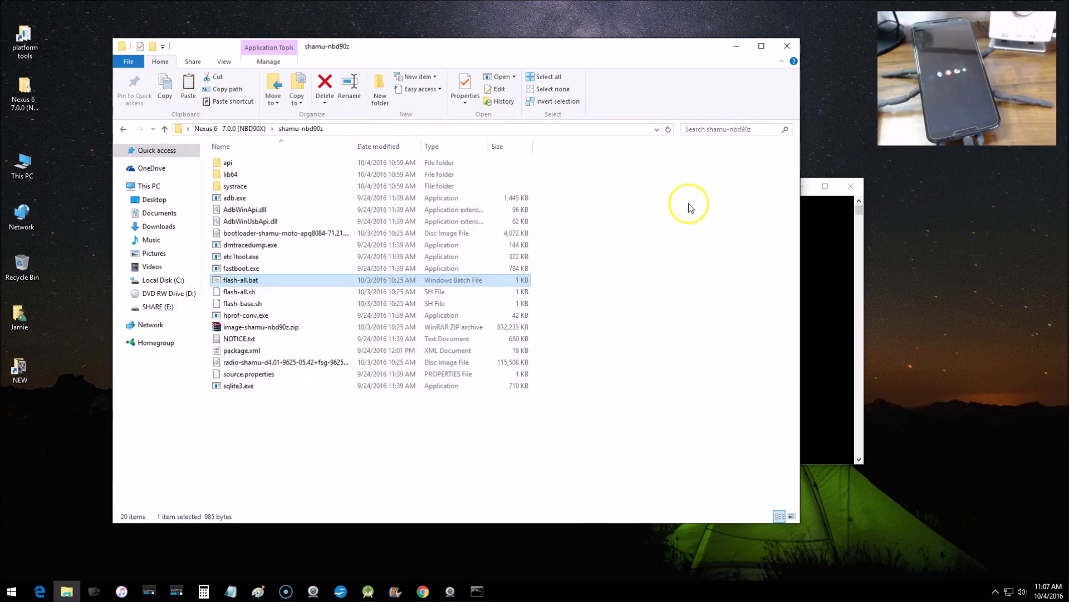
left_click(787, 46)
left_click(851, 186)
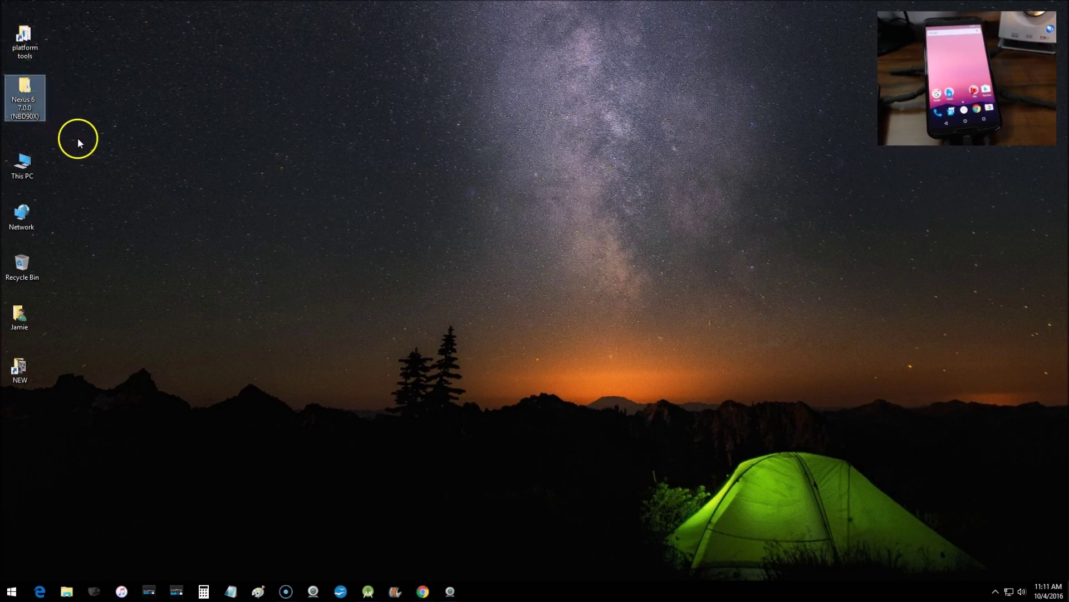
Open the shamu-nbd90z folder inside the desktop's Nexus 6 7.0.0 (NBD90X) folder
double_click(30, 102)
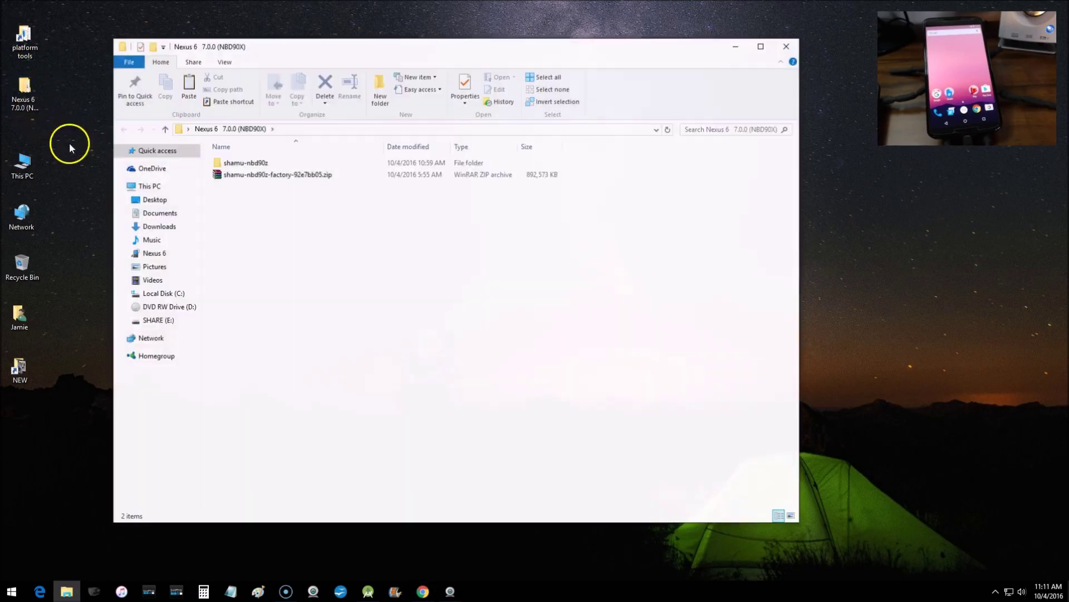
double_click(263, 164)
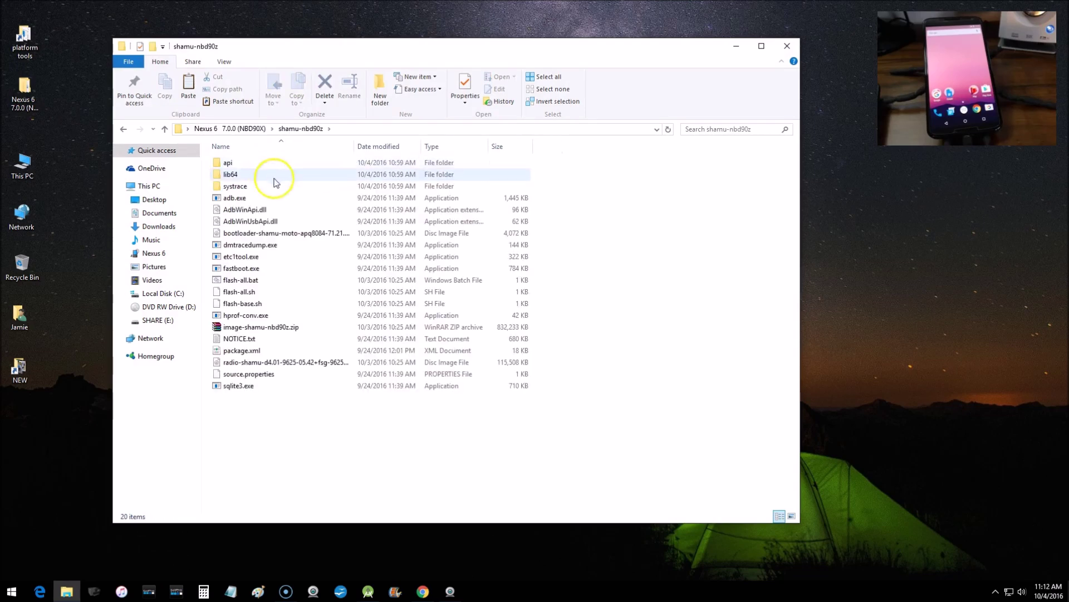
left_click_drag(344, 50, 359, 57)
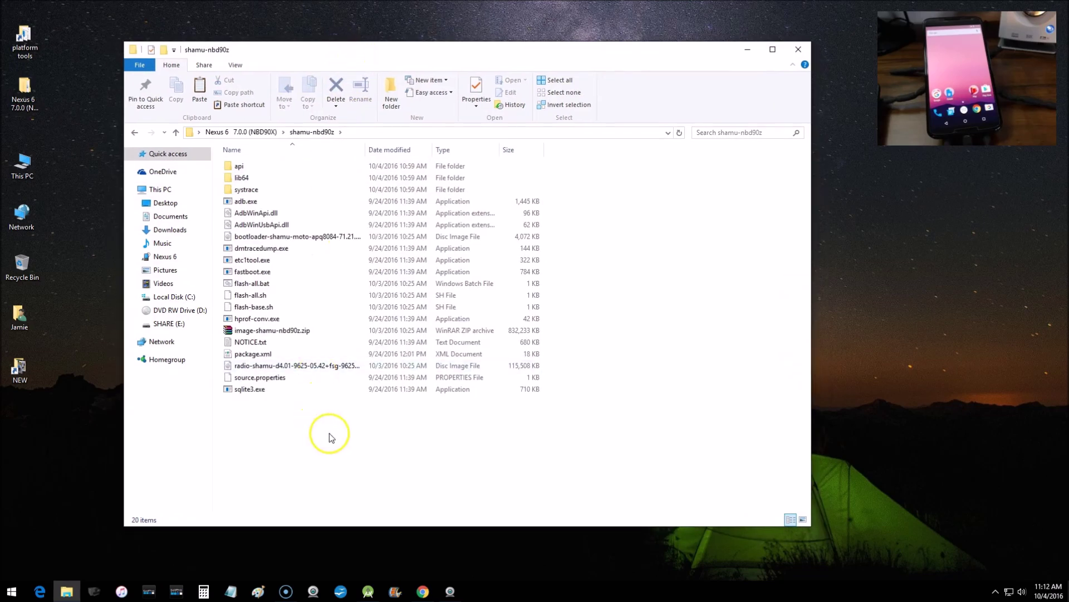
Open a command window in the shamu-nbd90z folder and try to restart the phone into the bootloader with "adb reboot bootloader"
right_click(384, 438, "shift")
left_click(437, 379)
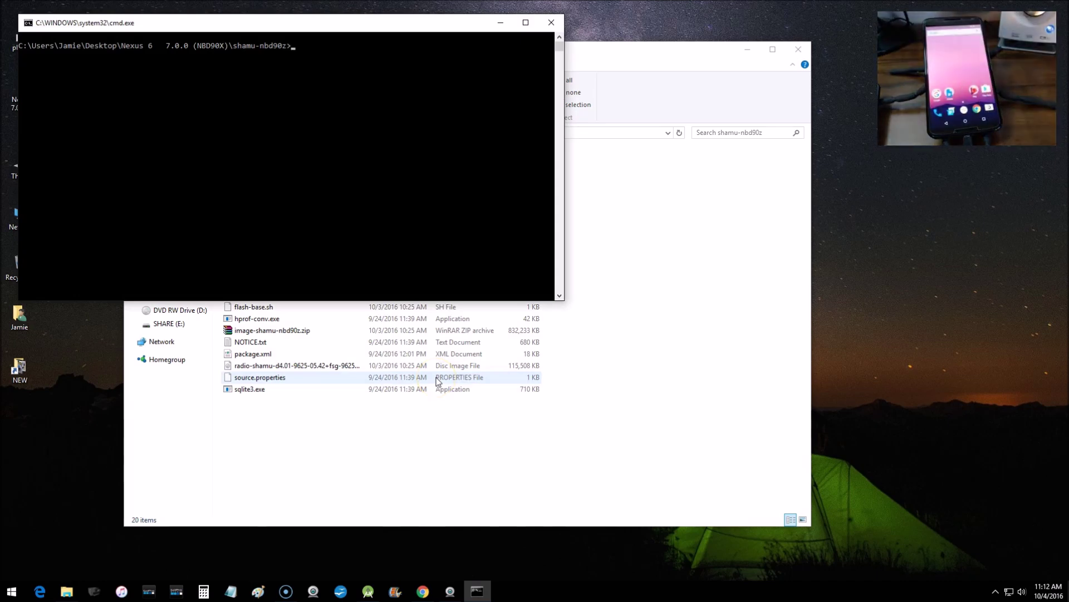
left_click(429, 176)
left_click_drag(339, 21, 467, 163)
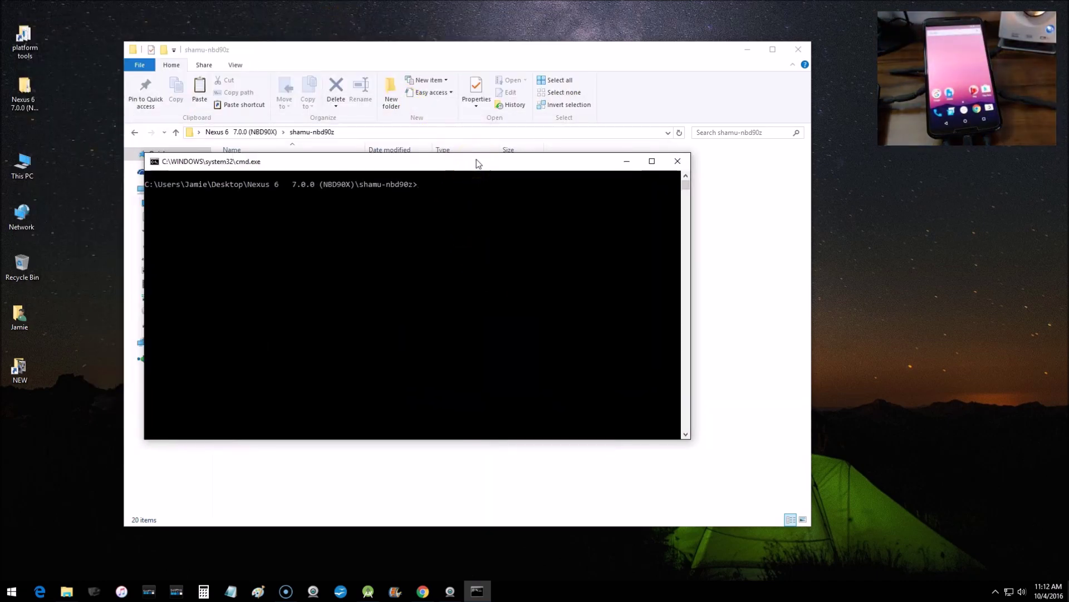
type("adb reboot bootloader")
key("Return")
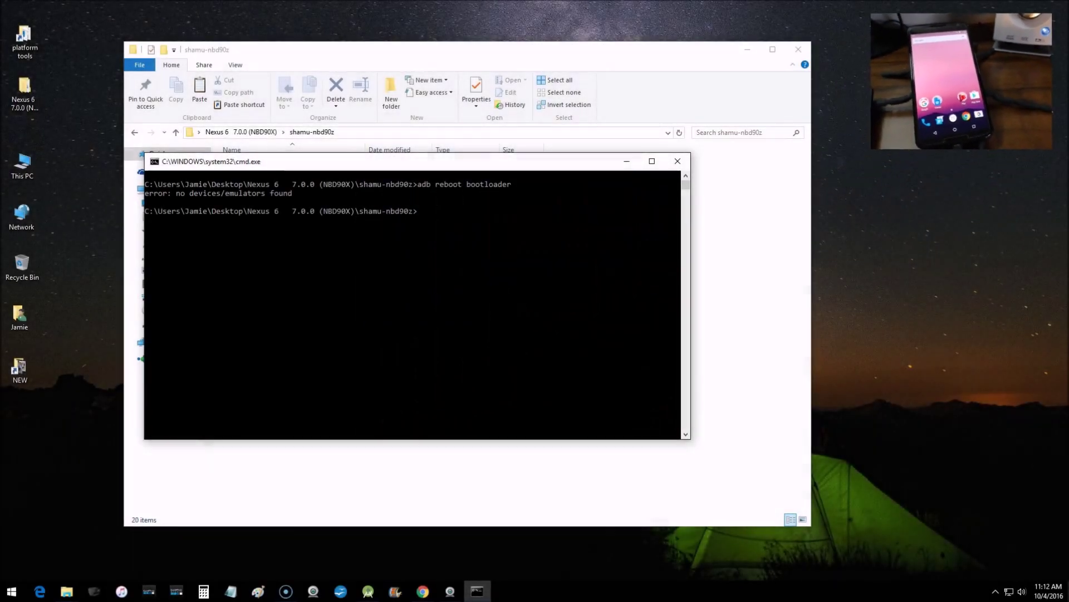
Check the device categories in Device Manager through this PC's system properties, and close both windows
right_click(17, 167)
left_click(56, 293)
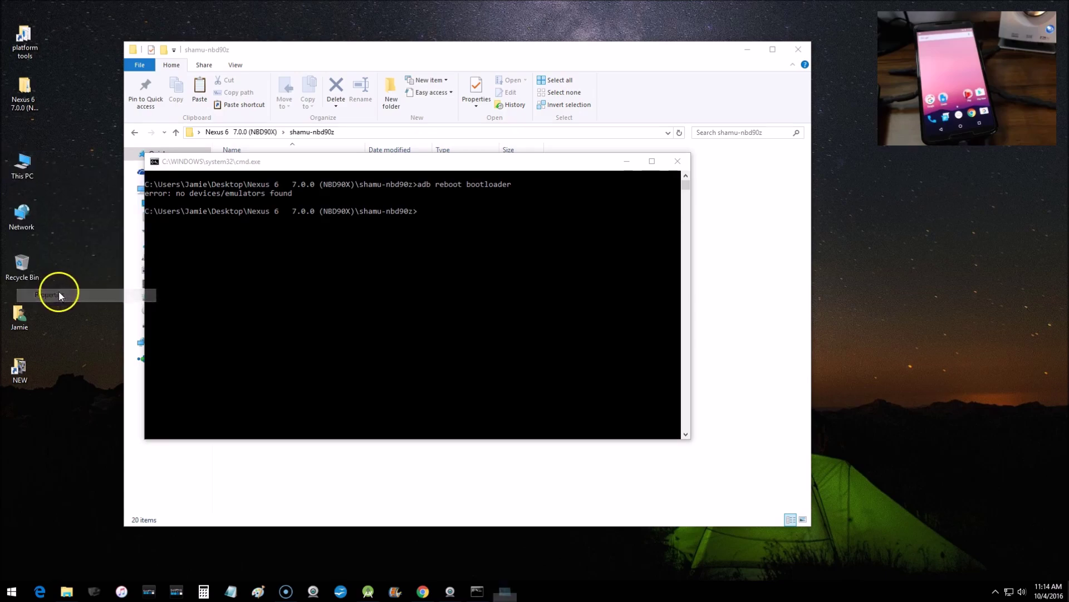
left_click(180, 172)
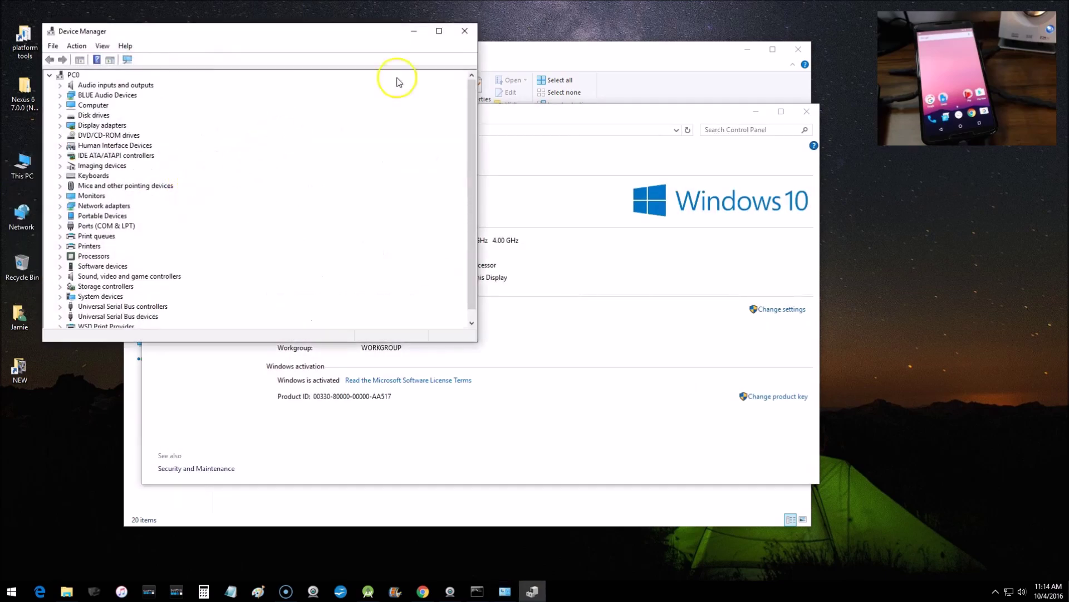
left_click(466, 28)
left_click(807, 111)
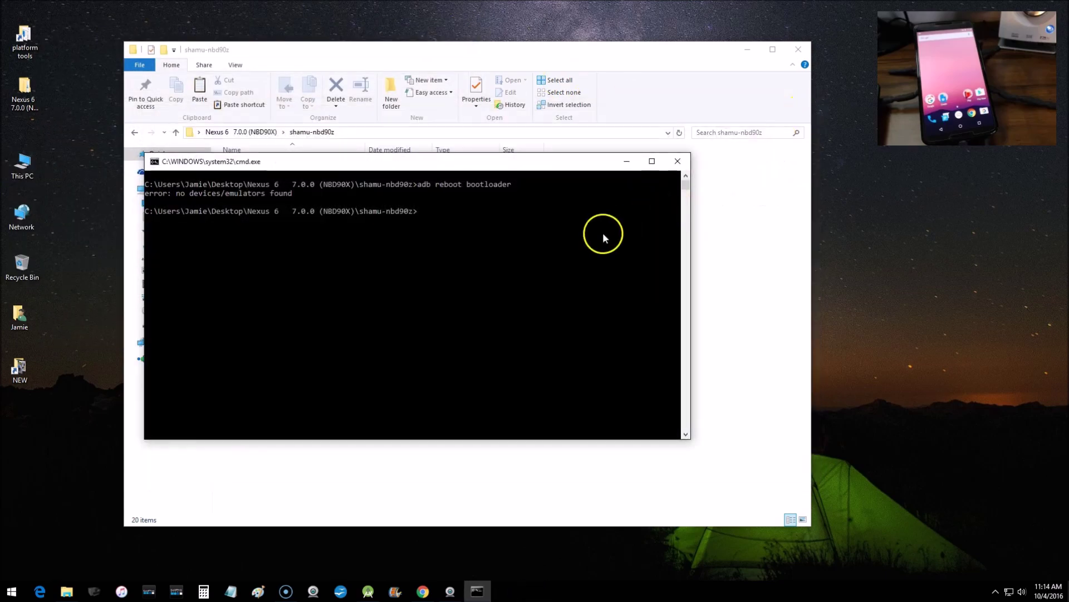